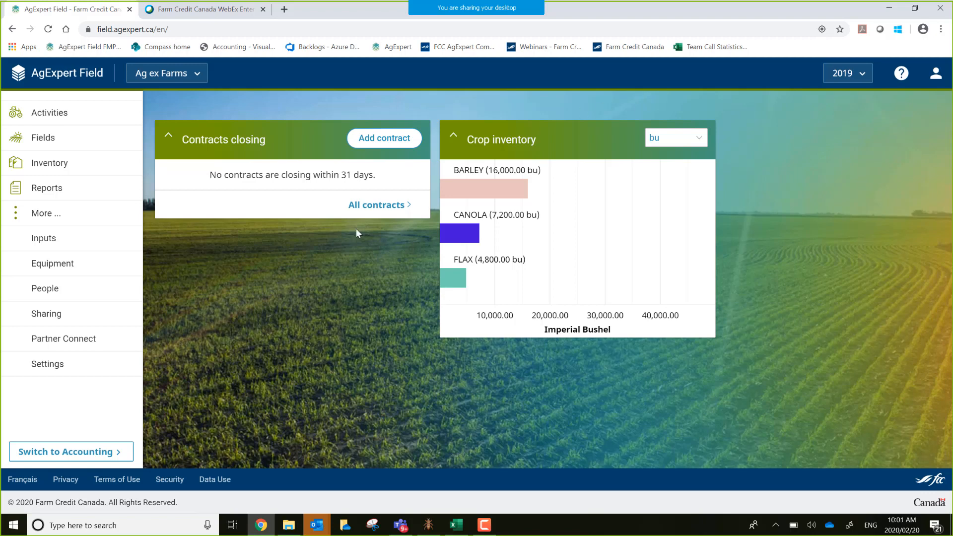
Step: Open the details of Field 1 from the 2019 fields list
left_click(61, 142)
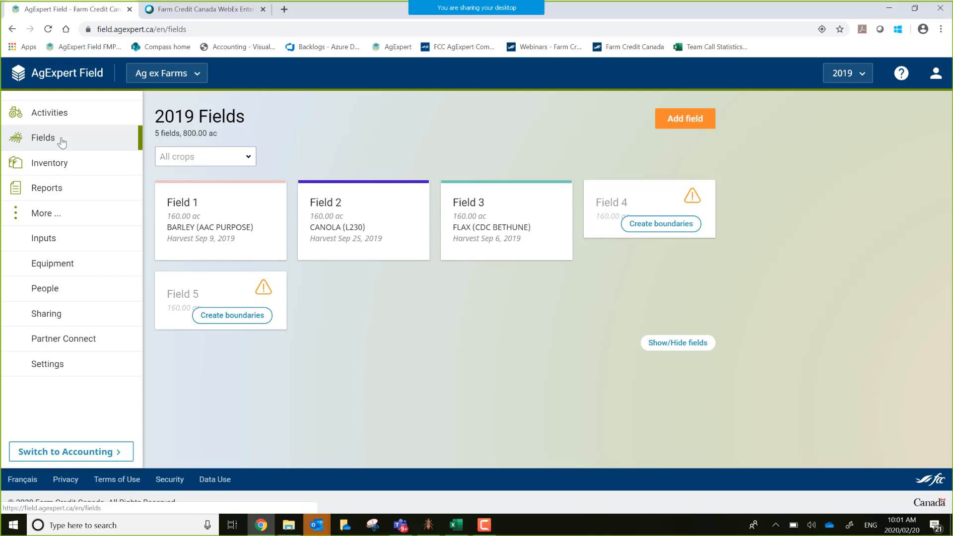
left_click(214, 223)
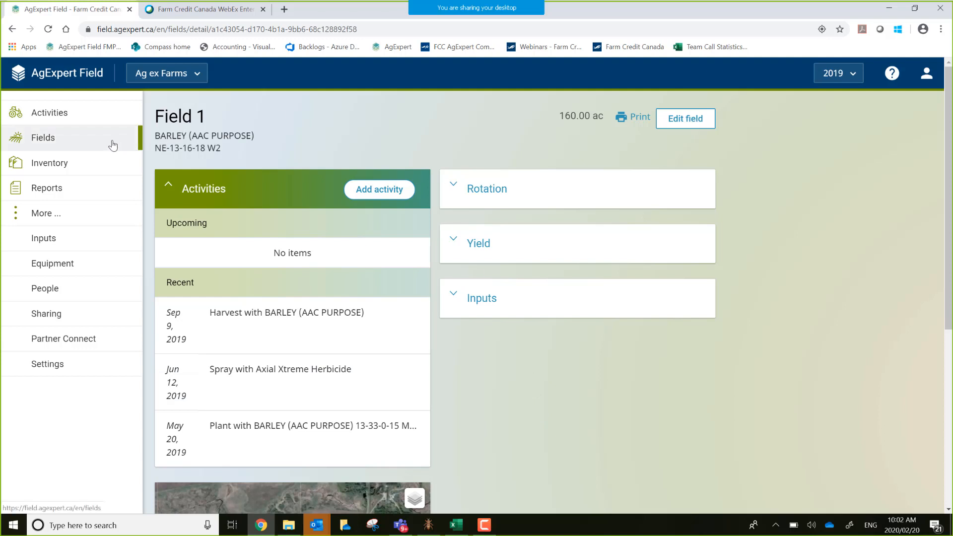
Step: Open the 2019 activities list and check the available activity types in its type filter
left_click(94, 120)
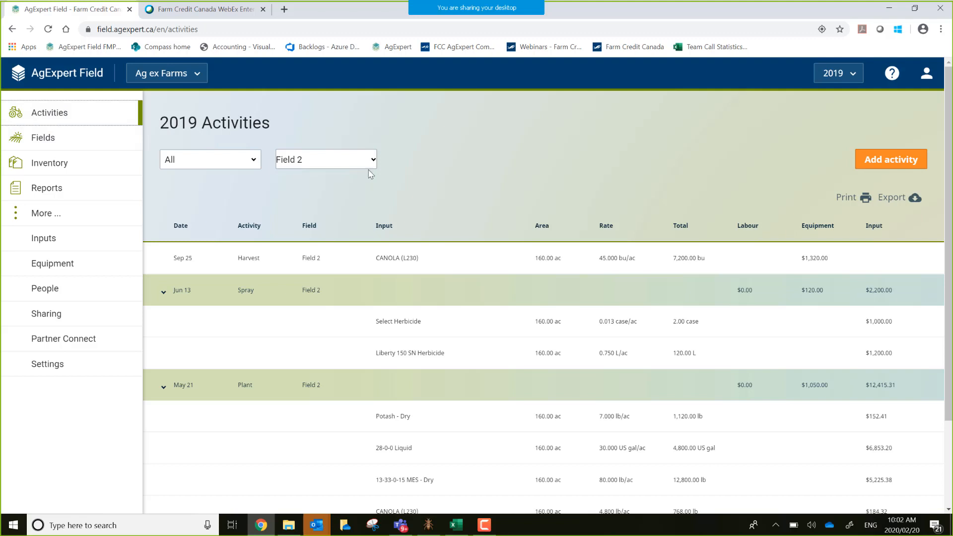
left_click(257, 162)
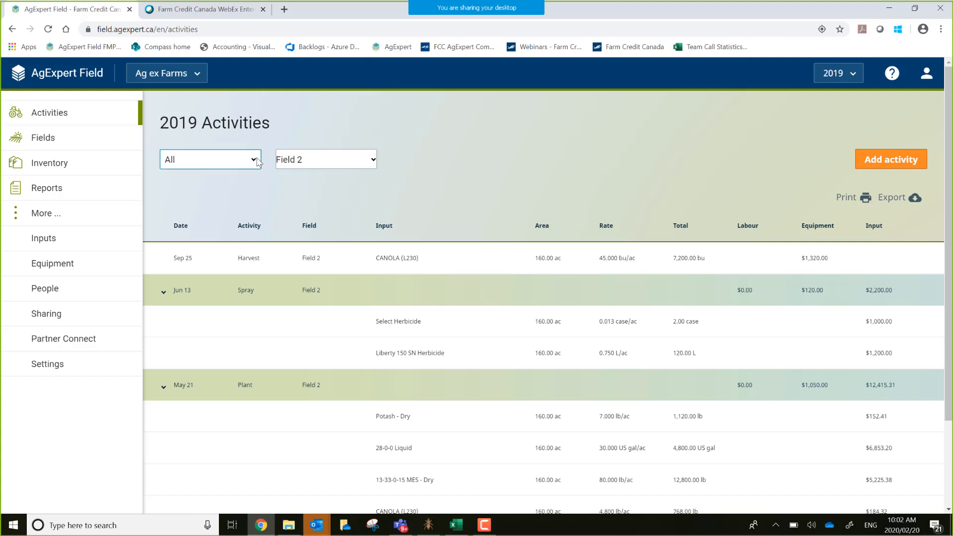
left_click(257, 162)
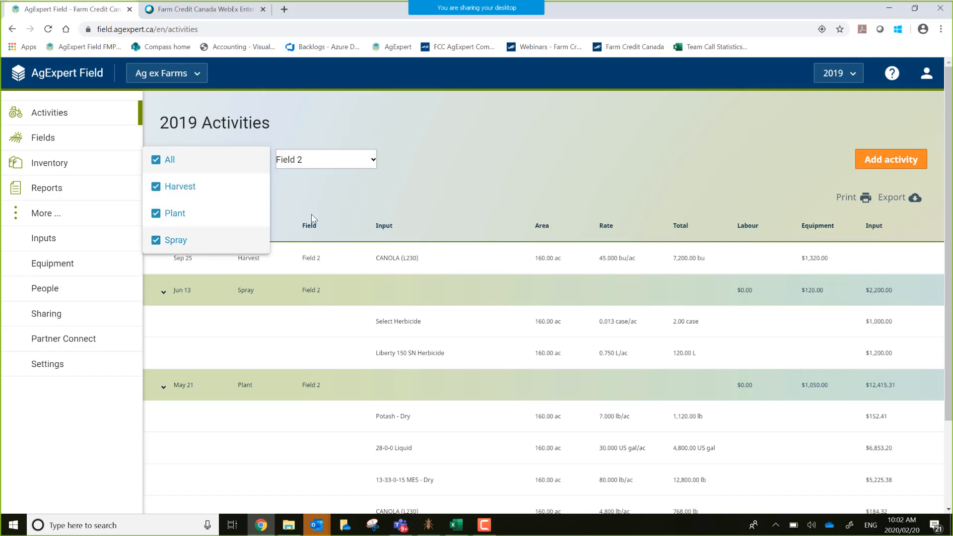
left_click(361, 191)
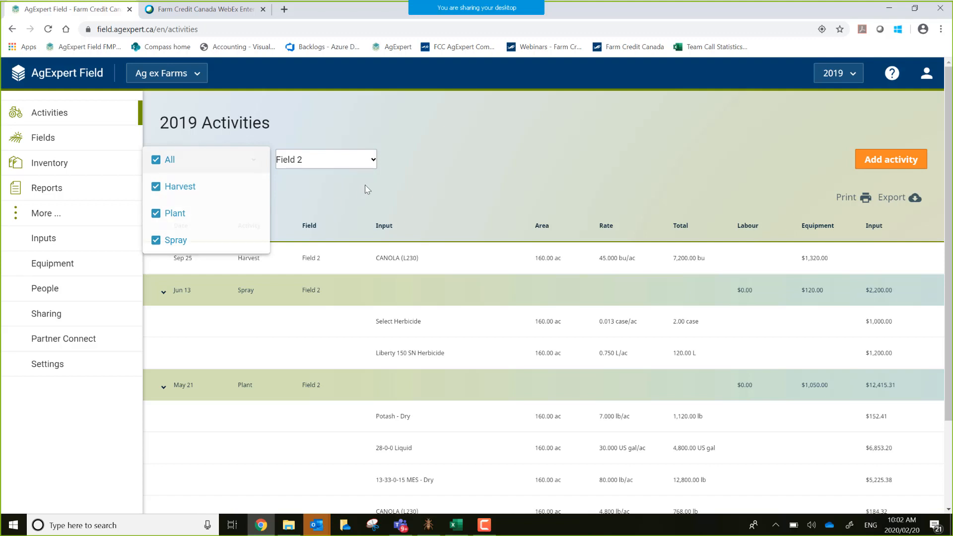
Step: Filter the activities list to the barley Field 1 only, excluding canola, and sort it by date with the oldest first
left_click(372, 159)
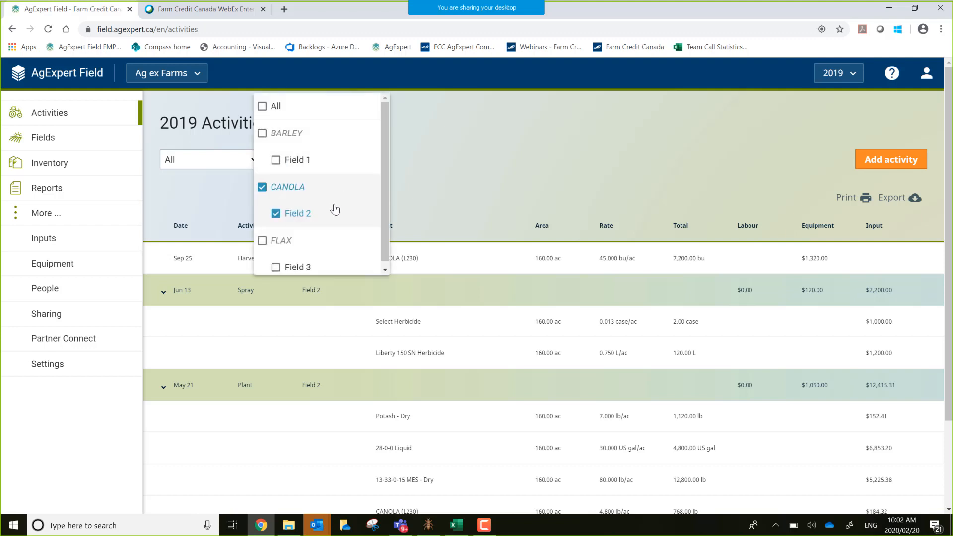
left_click(281, 164)
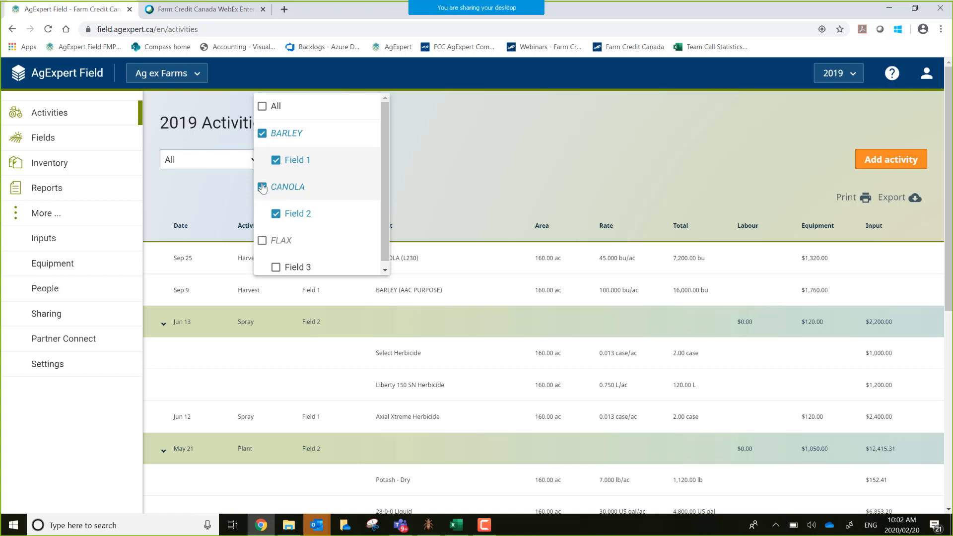
left_click(262, 187)
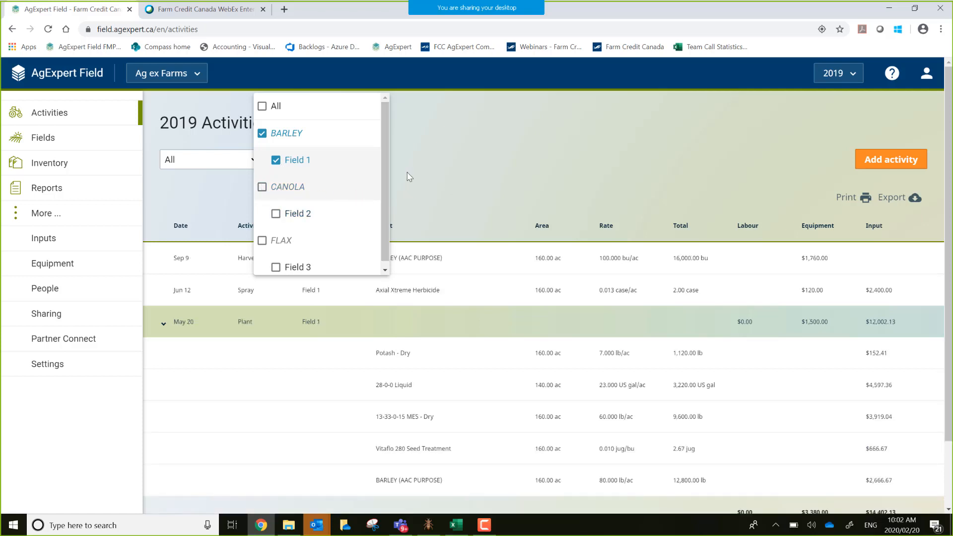
left_click(454, 178)
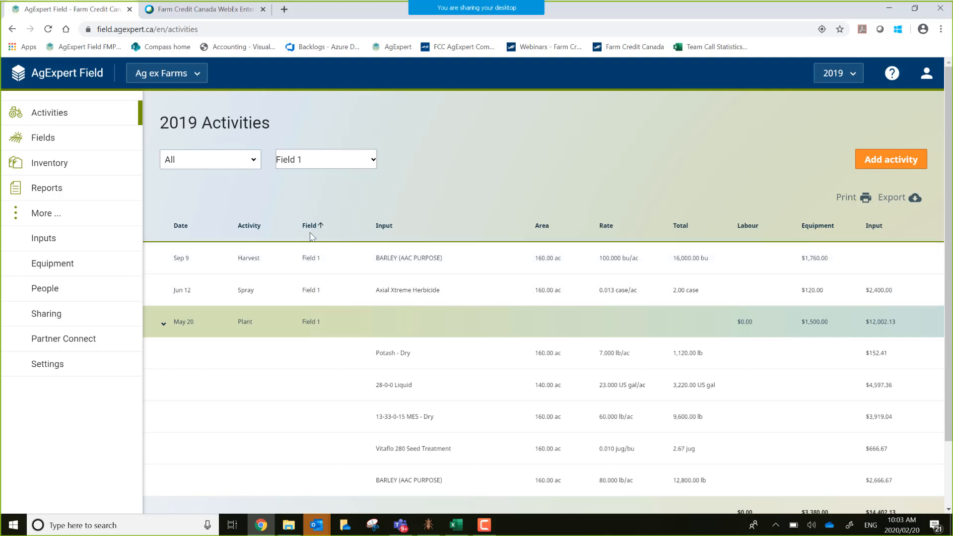
left_click(182, 227)
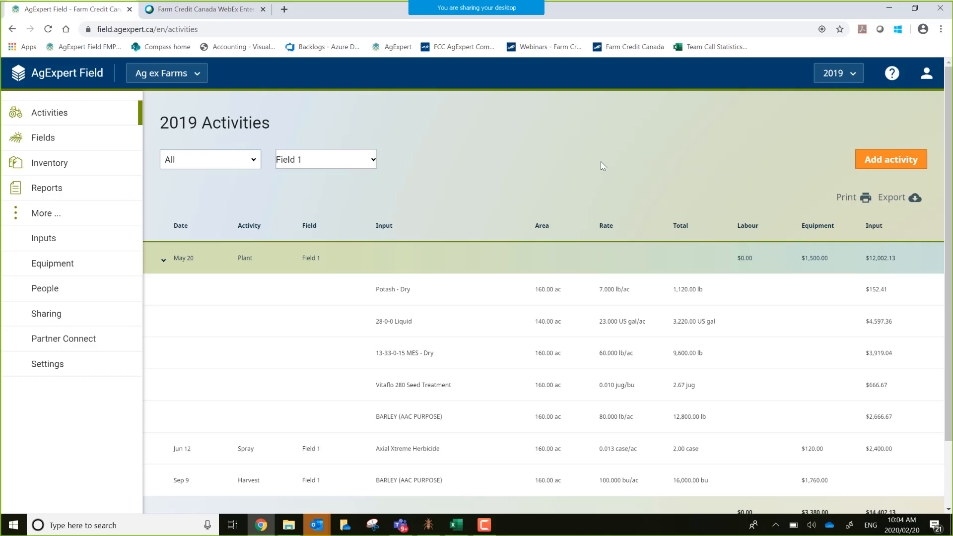
Step: Open the details of Field 1 and examine its recent activities and the field boundary map
left_click(46, 139)
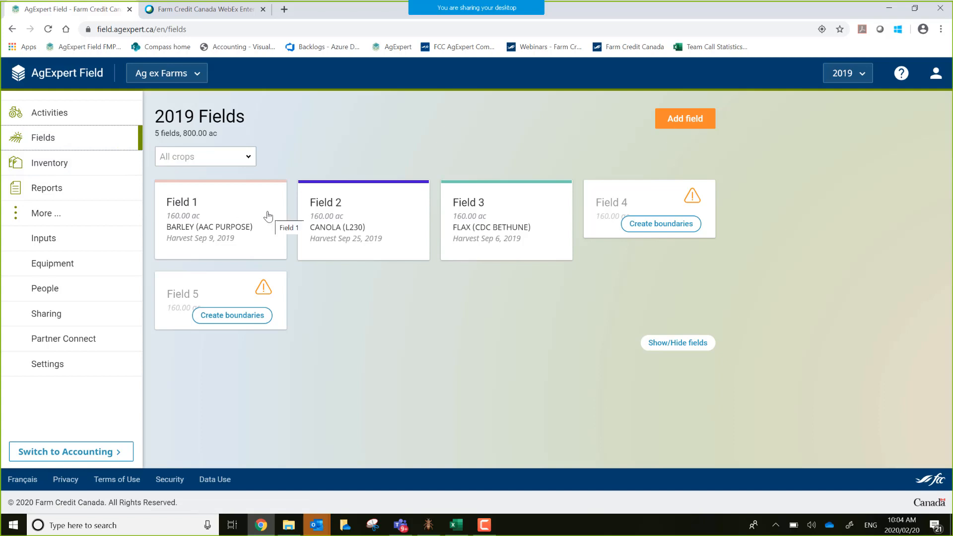
left_click(219, 233)
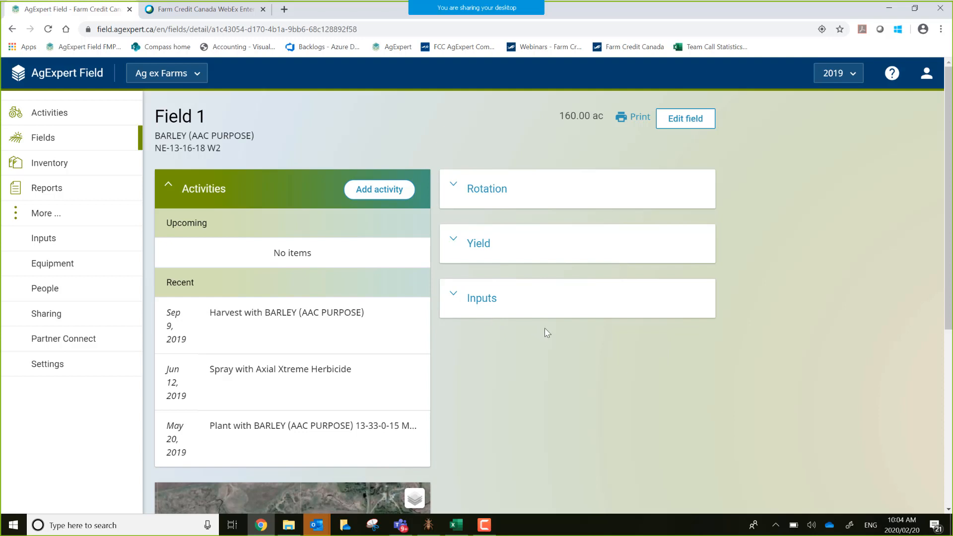
scroll(599, 352, "down", 1)
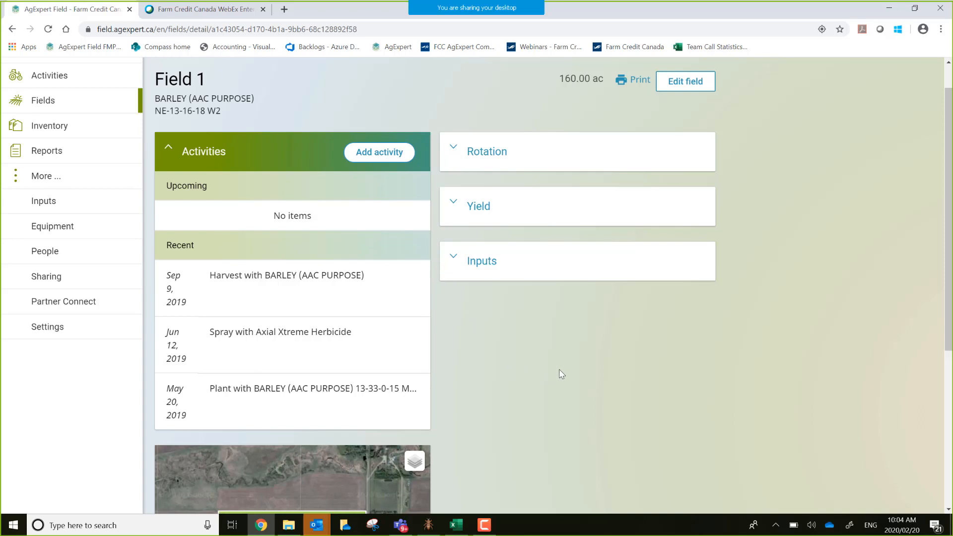
scroll(575, 377, "down", 1)
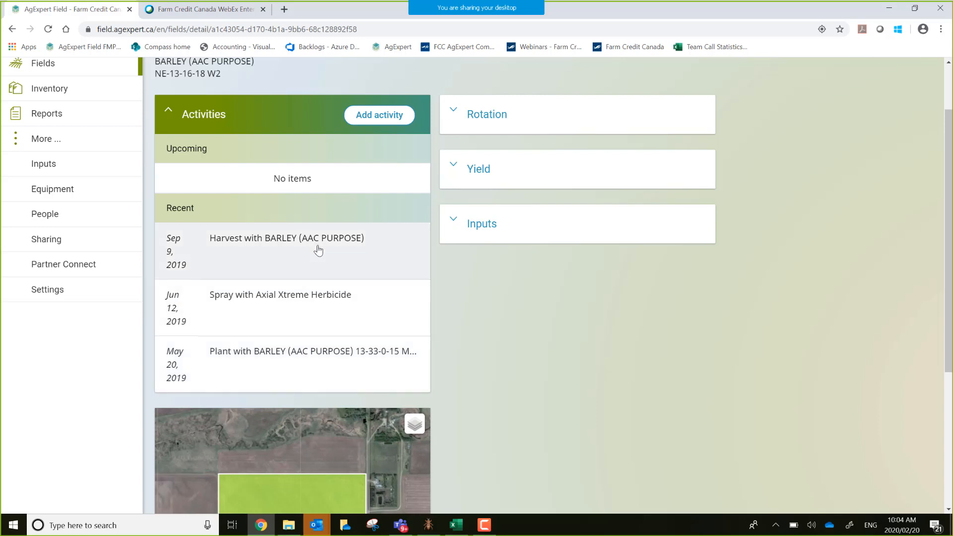
scroll(469, 332, "down", 2)
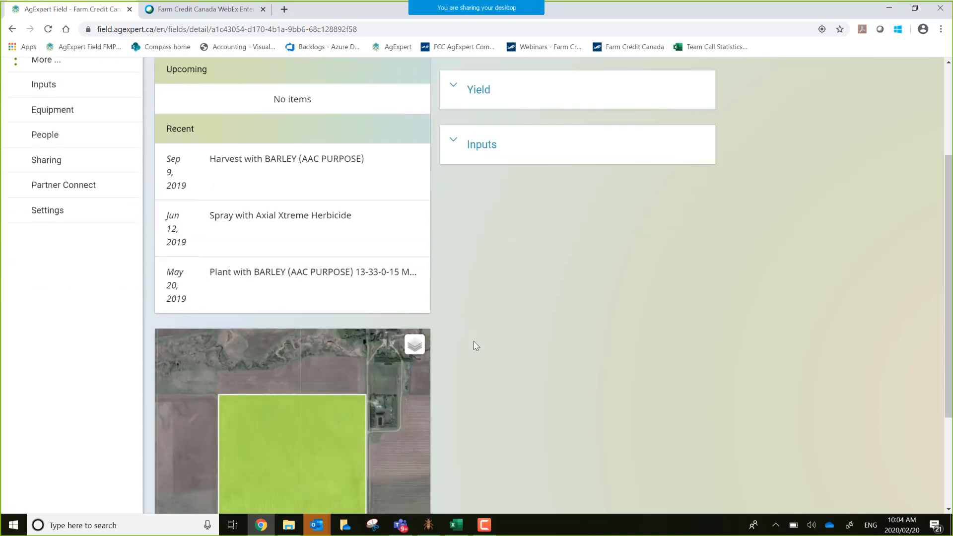
scroll(476, 346, "down", 2)
scroll(475, 346, "down", 2)
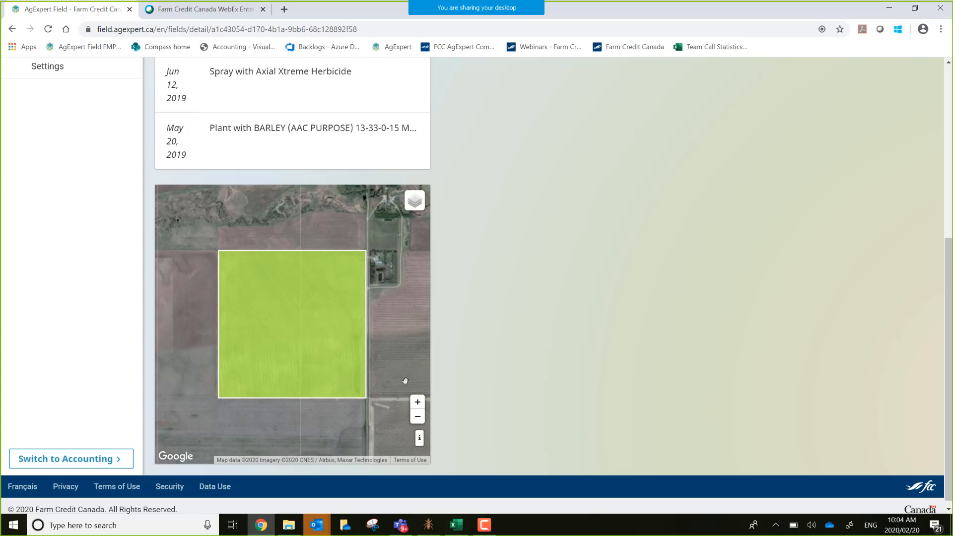
scroll(556, 379, "up", 3)
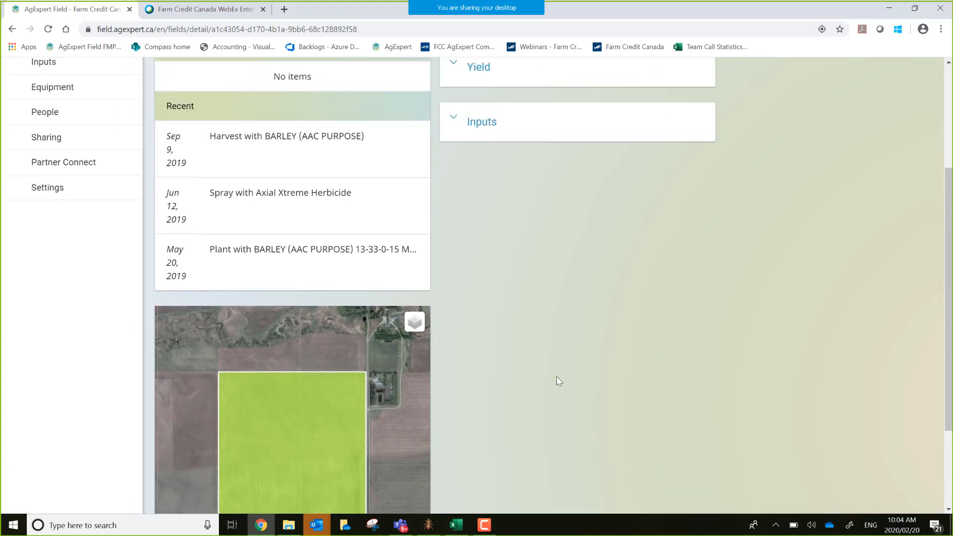
scroll(557, 380, "up", 3)
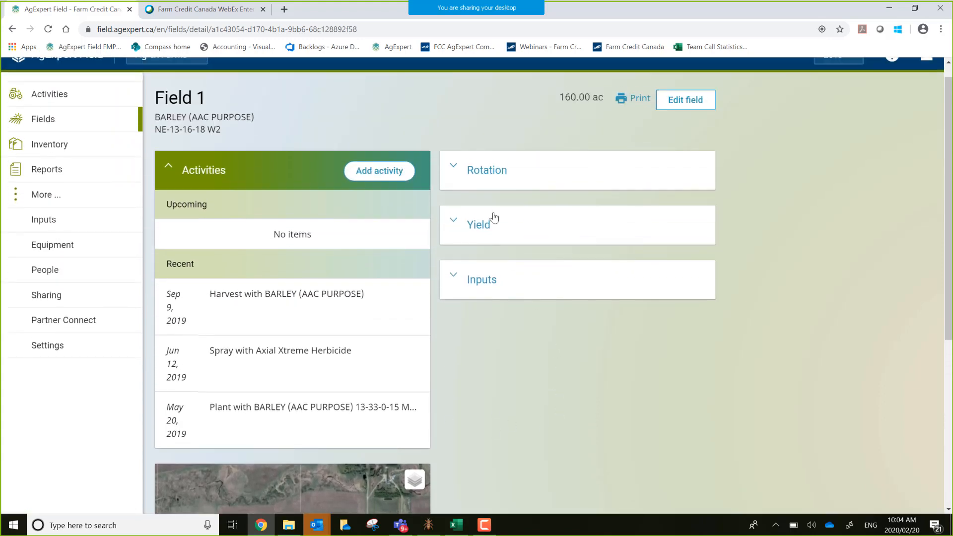
Step: Expand Field 1's Rotation, Yield and Inputs sections and review the crop history, yield and per-acre input costs
left_click(454, 169)
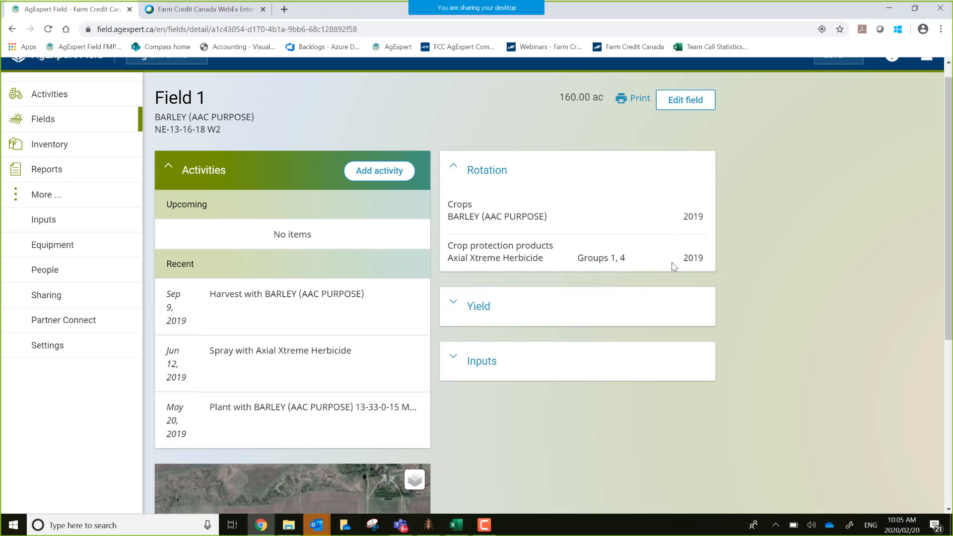
left_click(452, 308)
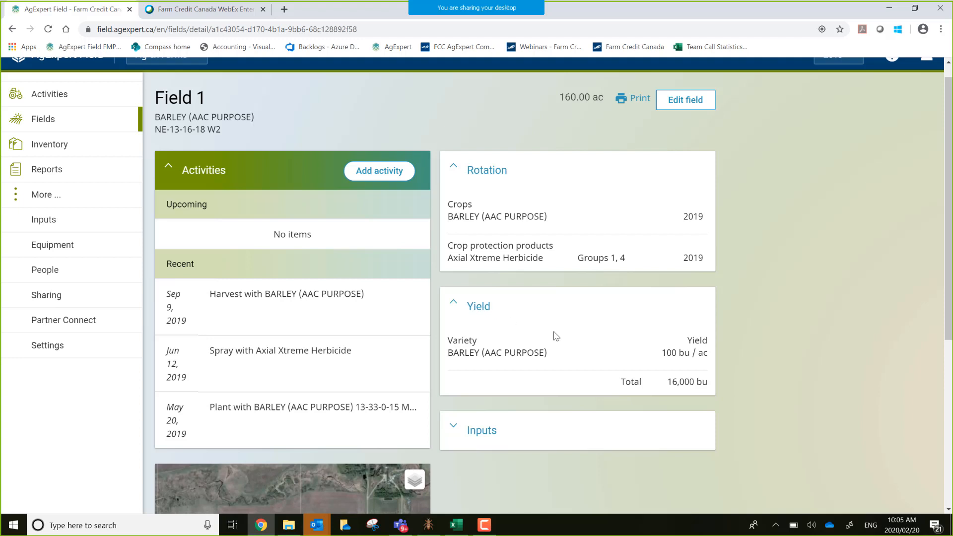
scroll(556, 342, "down", 1)
left_click(569, 376)
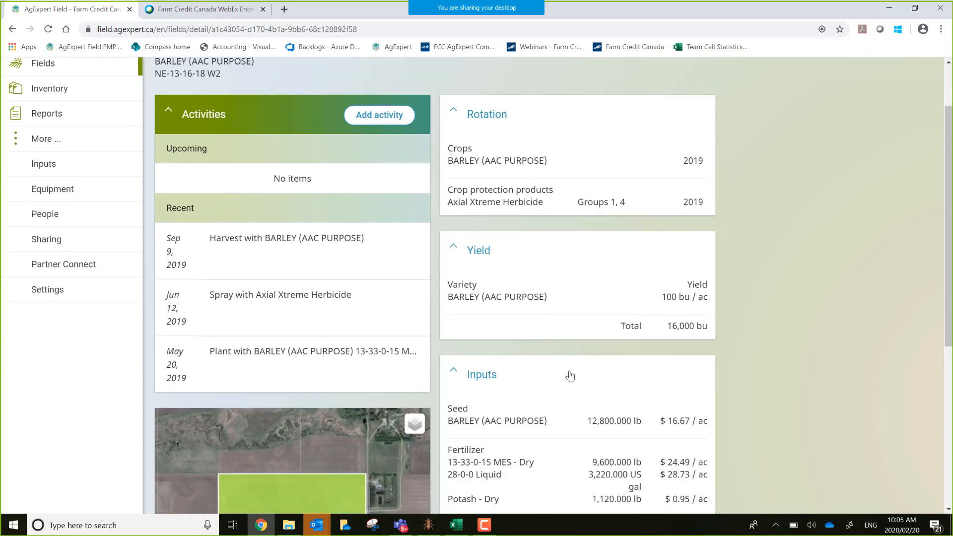
scroll(767, 368, "down", 3)
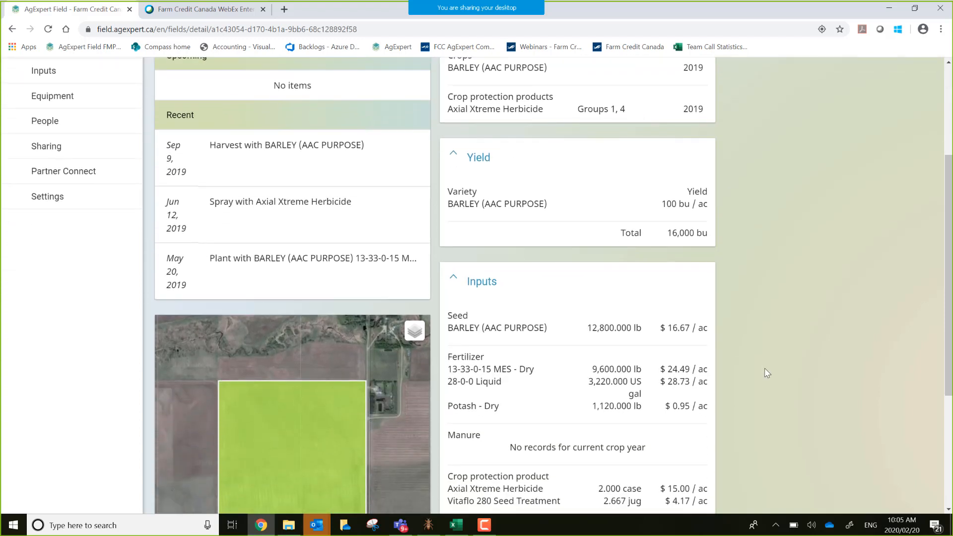
scroll(764, 368, "down", 3)
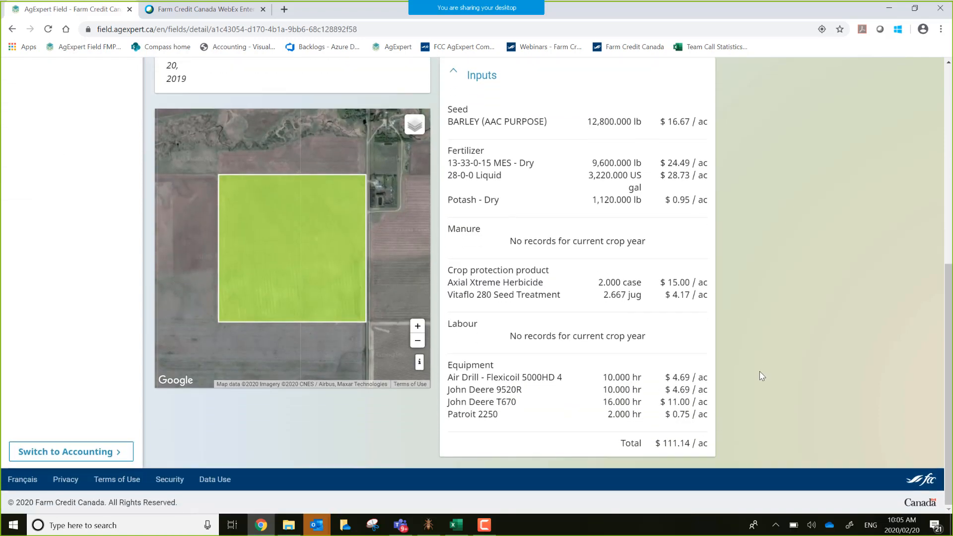
scroll(759, 371, "up", 1)
scroll(742, 347, "up", 6)
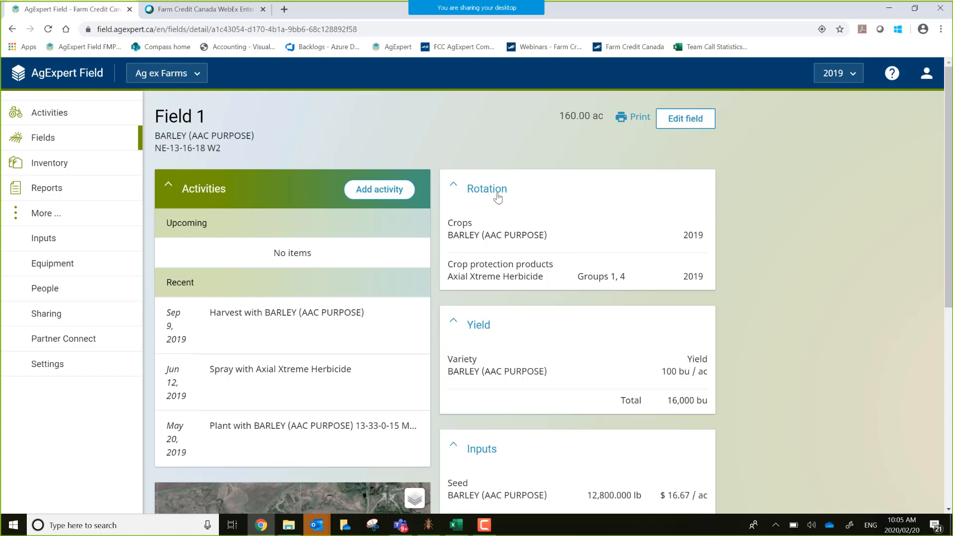
Step: Open the details of Field 2 and examine its recent activities and the field boundary map
left_click(48, 139)
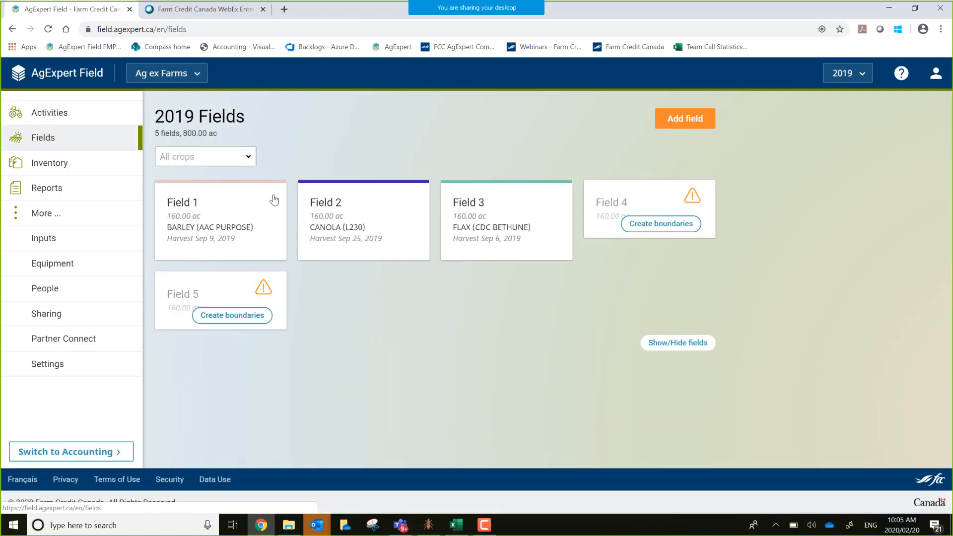
left_click(330, 231)
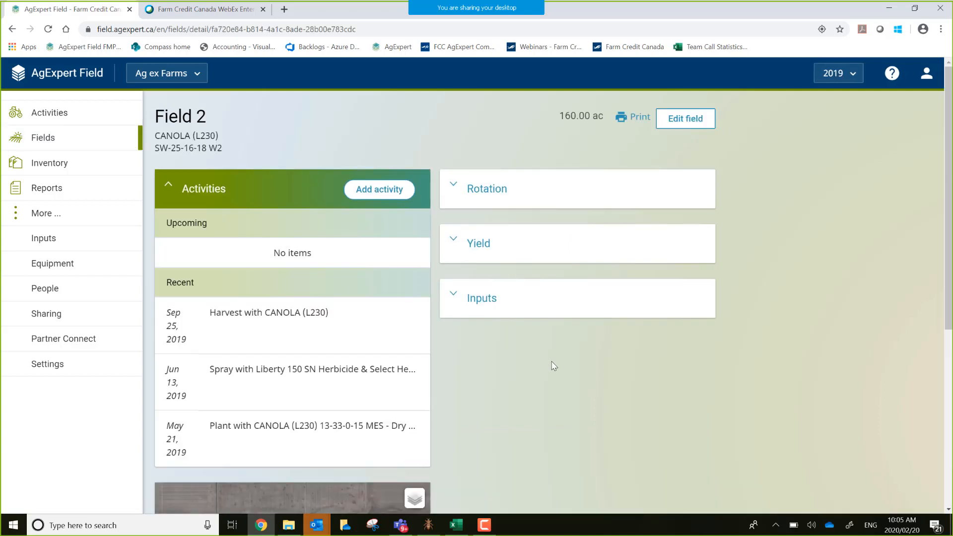
scroll(552, 370, "down", 3)
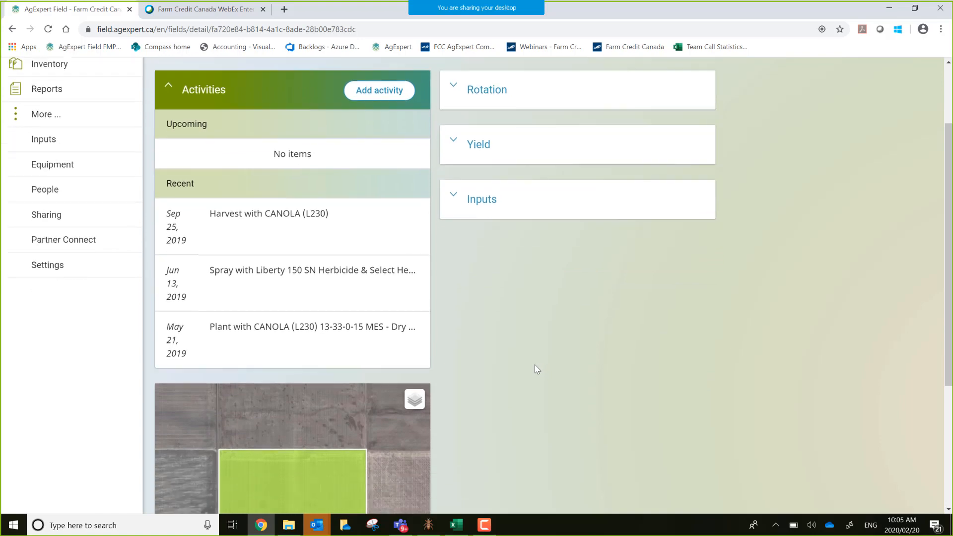
scroll(521, 369, "down", 4)
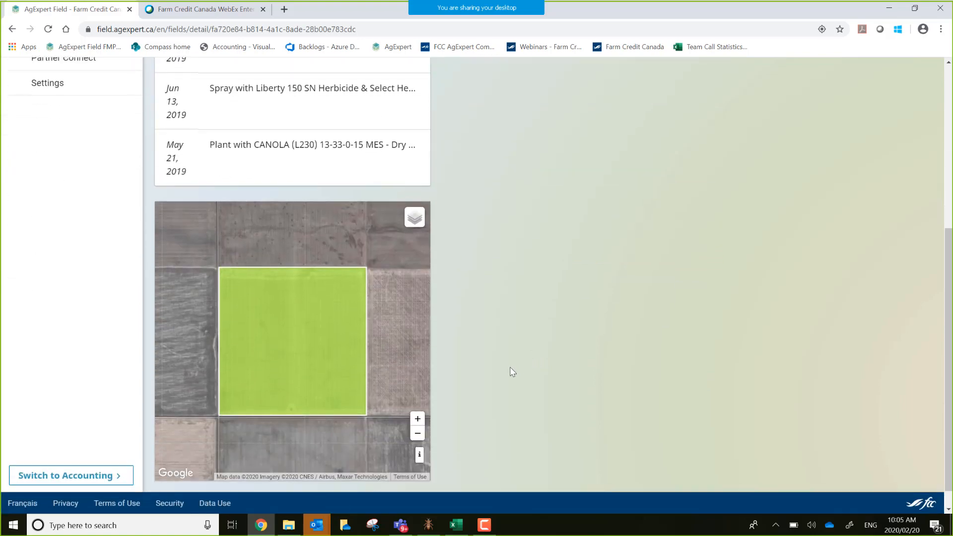
scroll(513, 371, "up", 6)
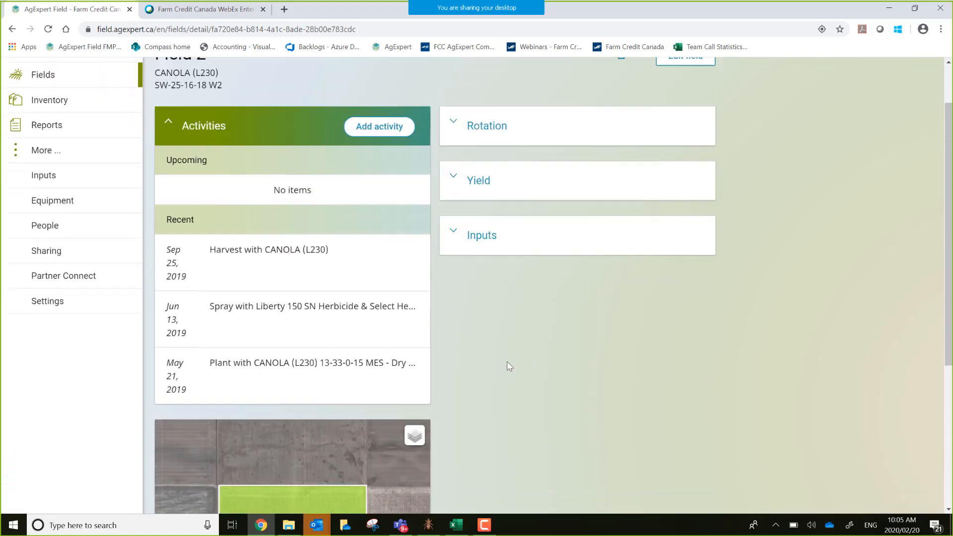
scroll(508, 363, "up", 1)
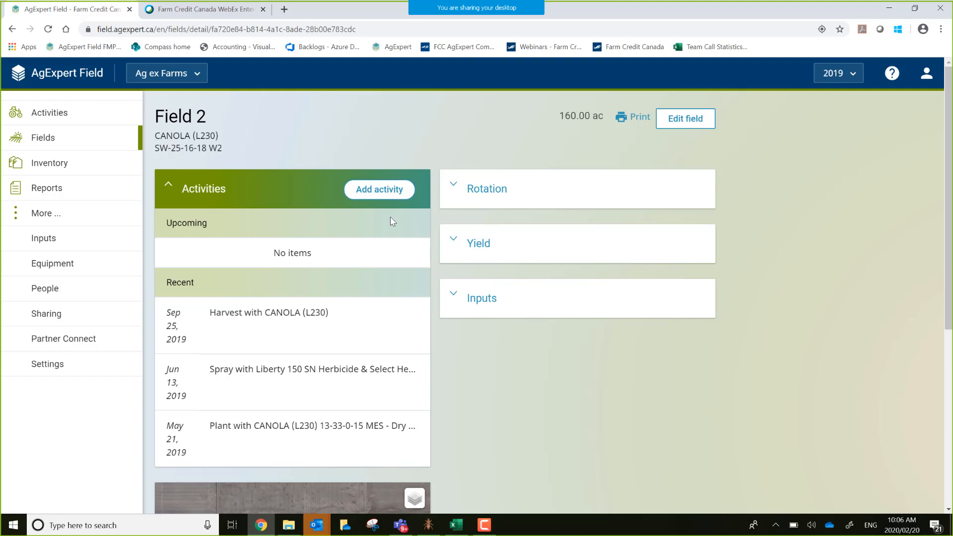
Step: Open the Activities report and review Field 1's activities, input rates and cost totals
left_click(46, 192)
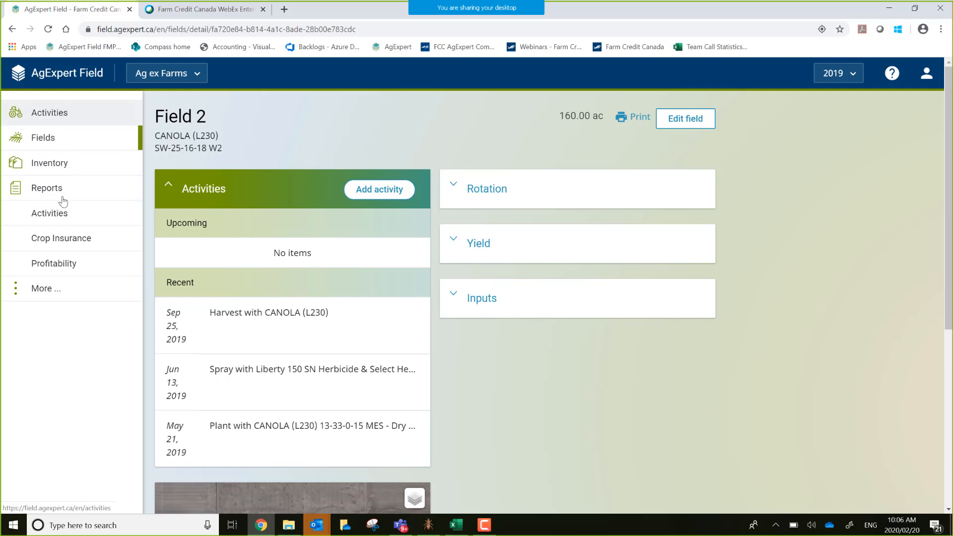
left_click(51, 214)
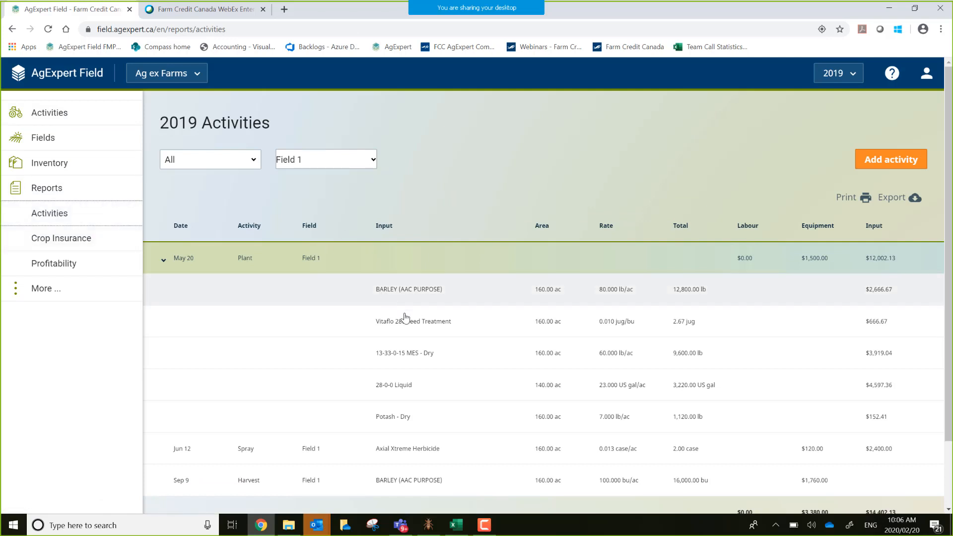
scroll(402, 315, "down", 2)
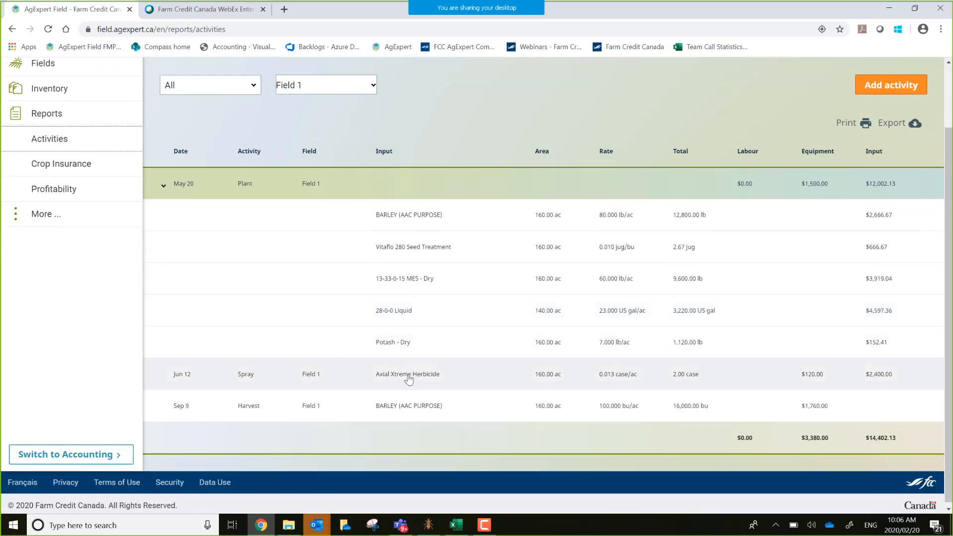
scroll(576, 380, "up", 1)
scroll(566, 375, "up", 1)
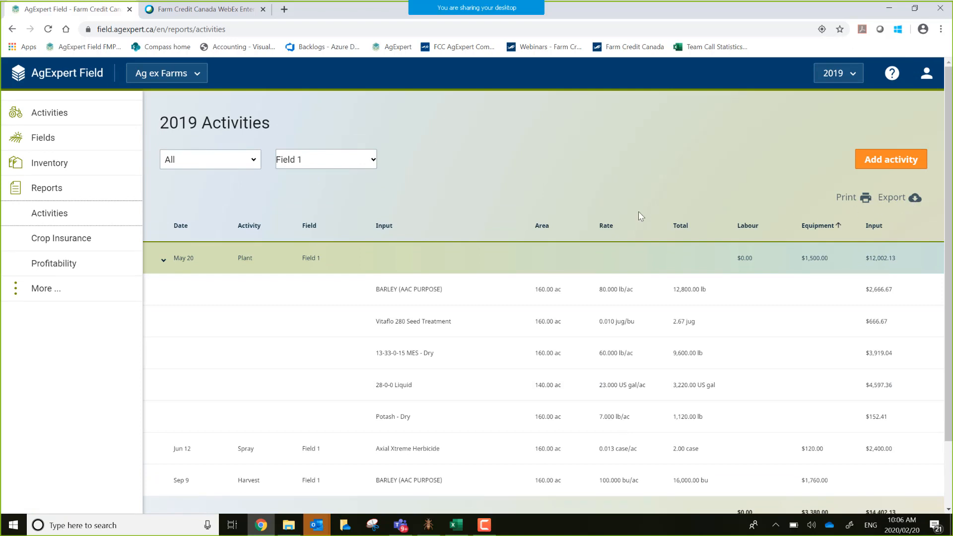
Step: Open the crop insurance Seeded area report, review the seeded and too-wet-to-seed acres per field, and close it
left_click(97, 245)
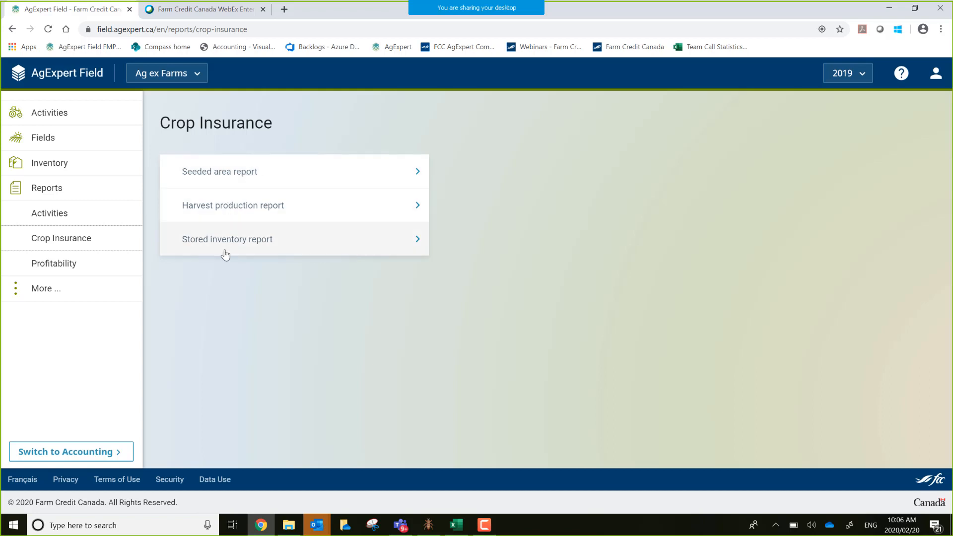
left_click(417, 177)
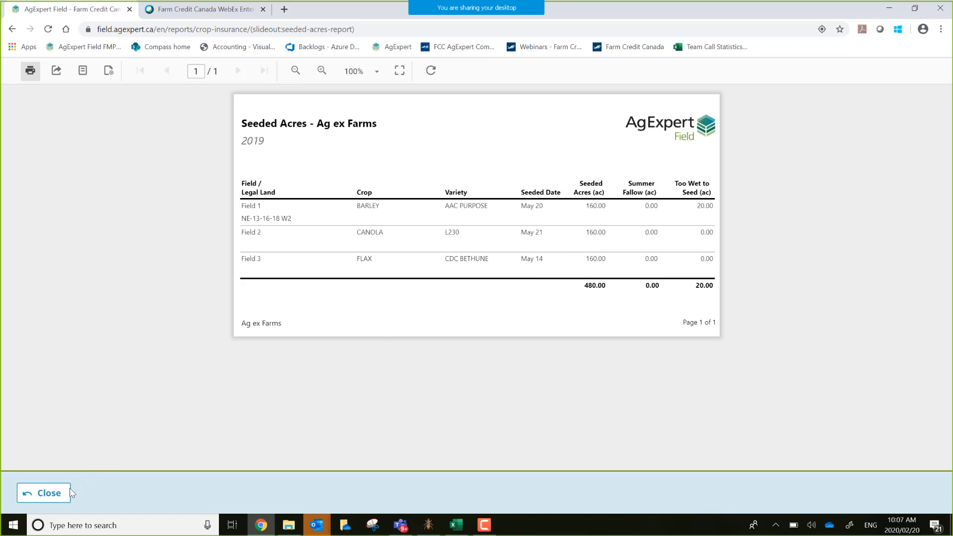
left_click(54, 494)
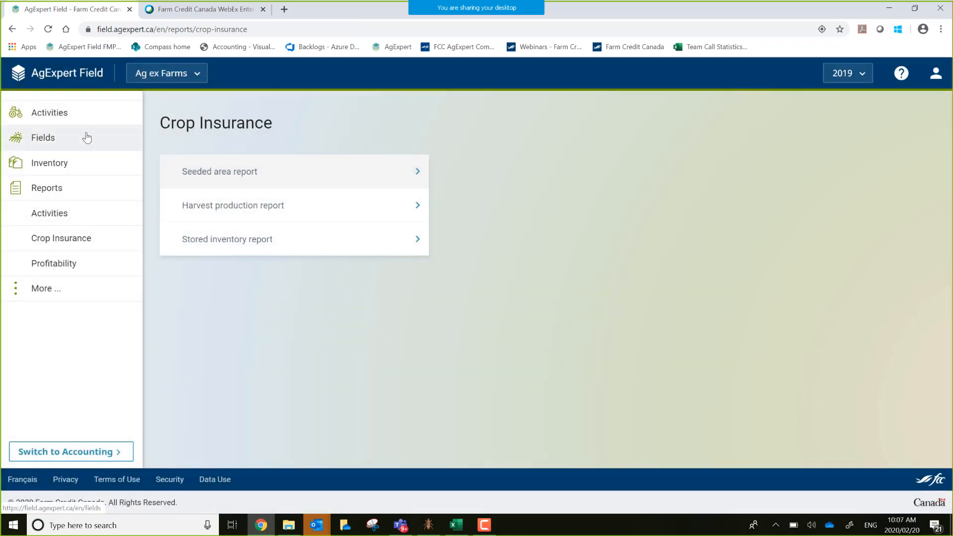
Step: Open Field 1's editable details, check its legal land location and boundary, and leave without saving
left_click(68, 141)
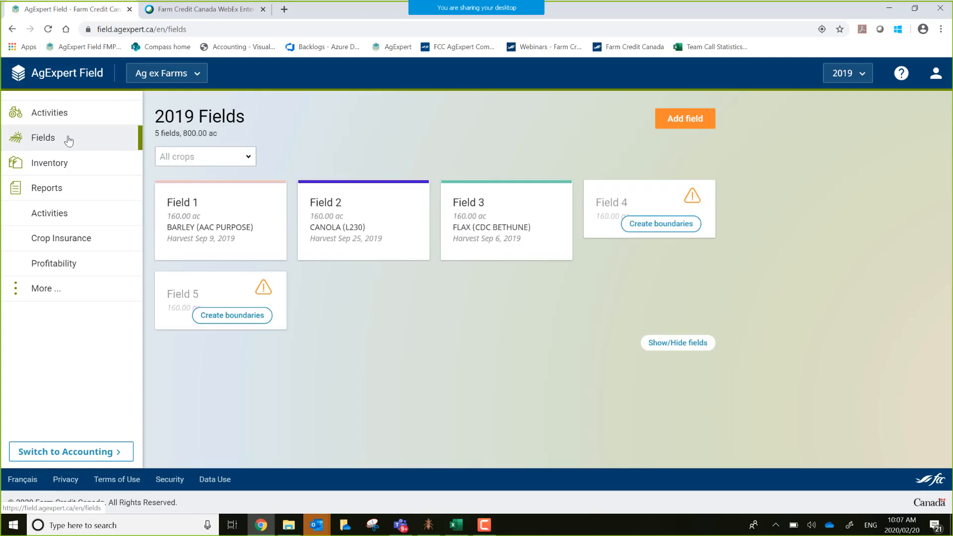
left_click(194, 229)
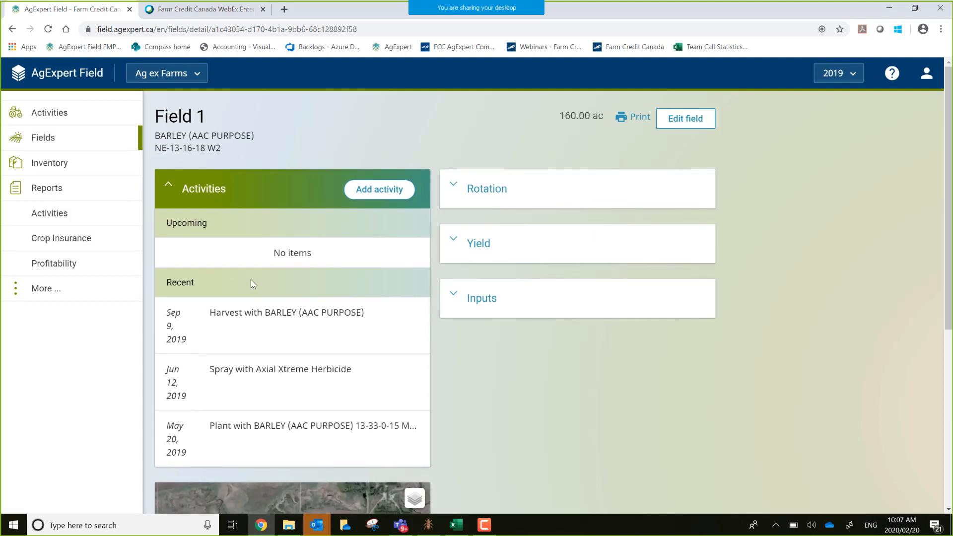
left_click(693, 119)
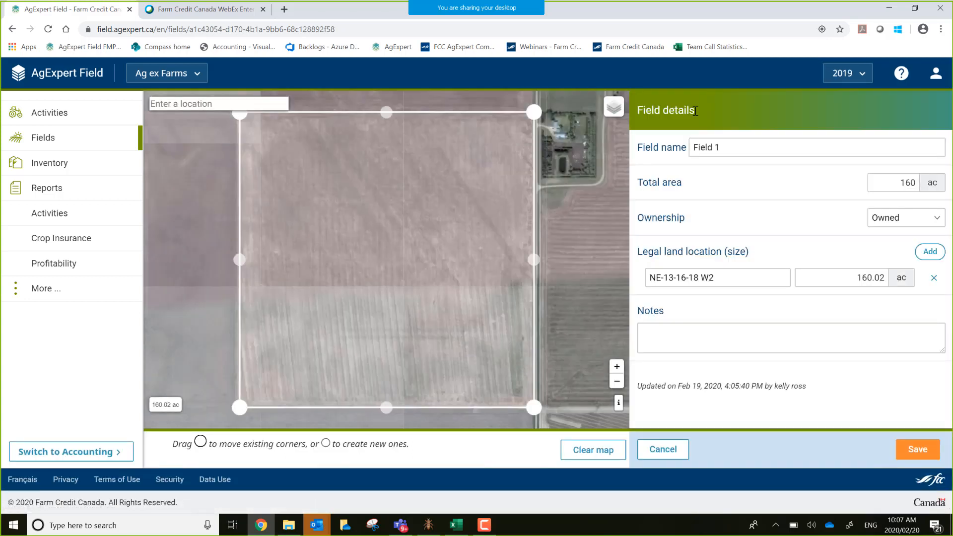
left_click(664, 450)
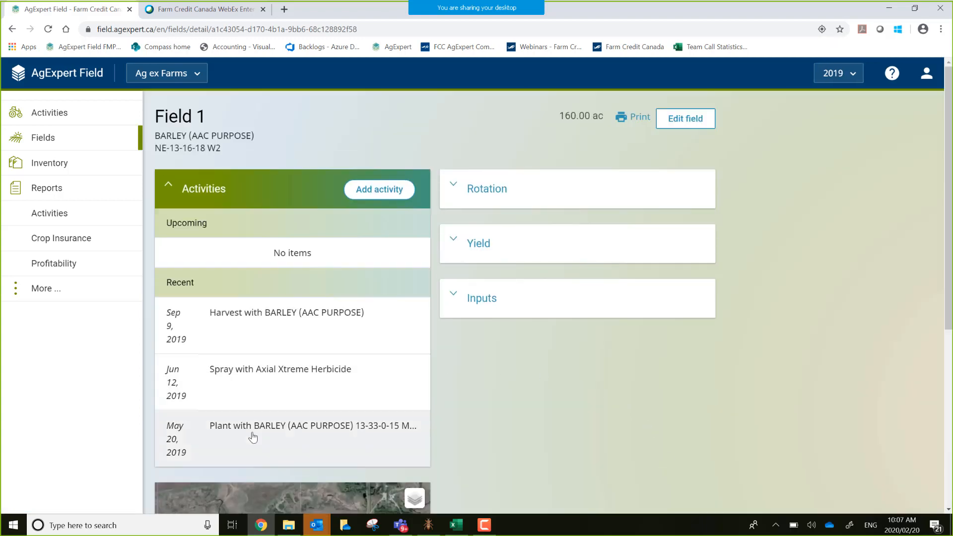
Step: Open Field 1's barley planting activity and expand its unseeded acres under the legal land seeded area
left_click(266, 431)
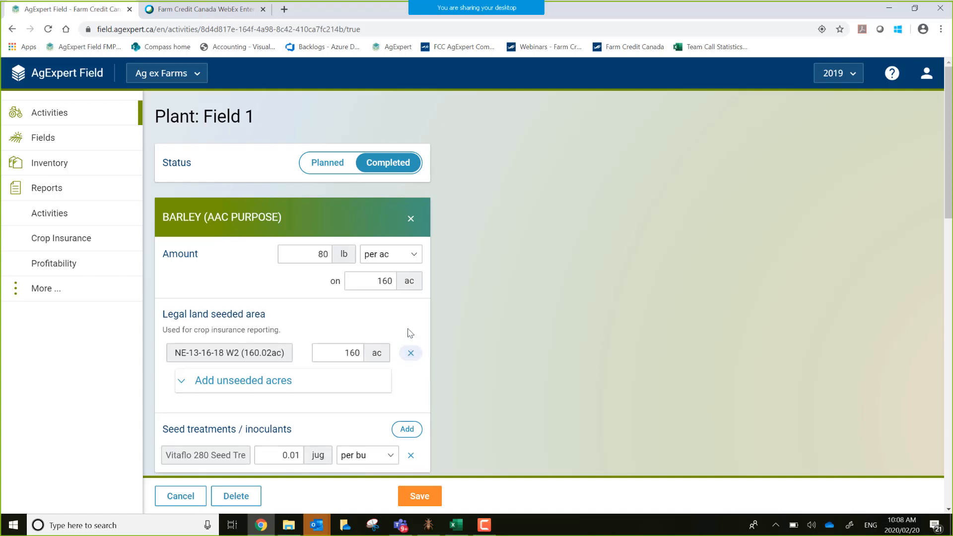
scroll(409, 330, "down", 1)
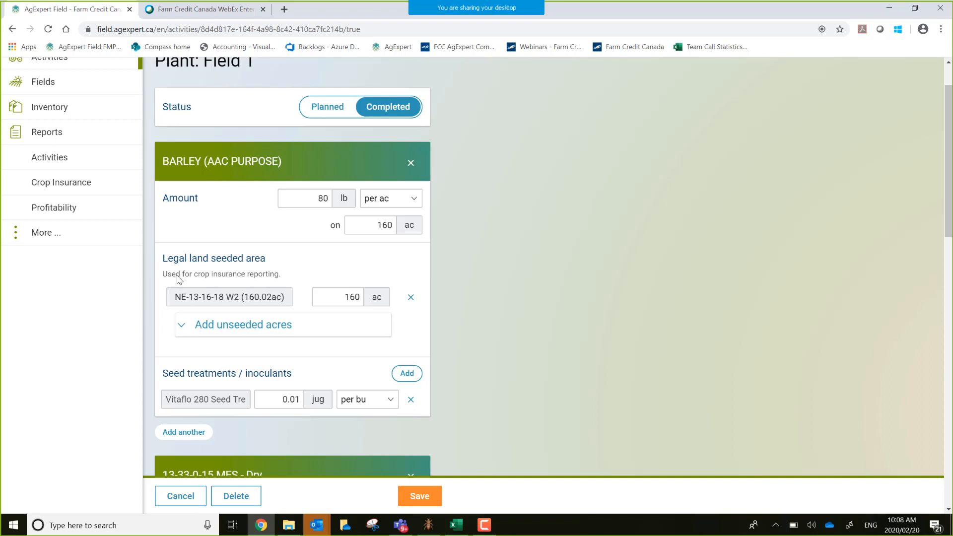
left_click(182, 327)
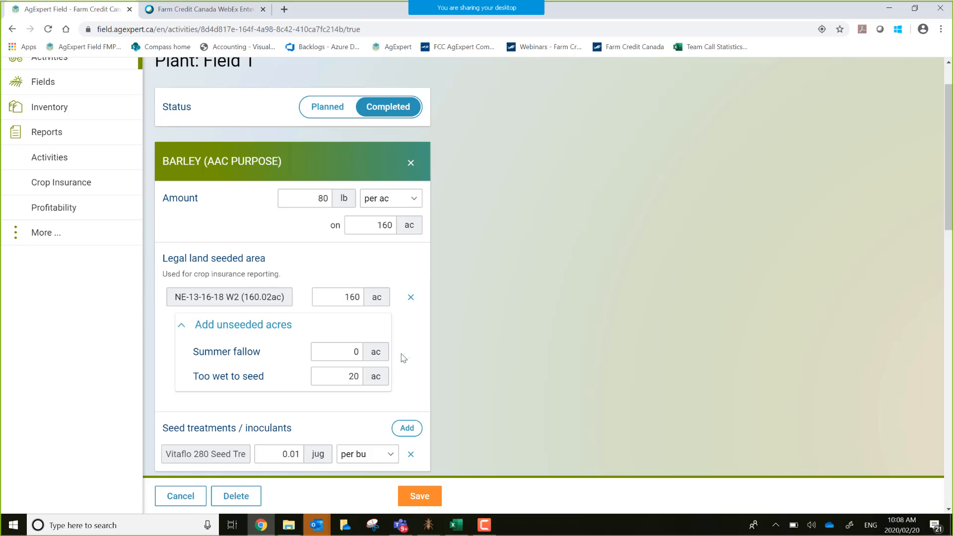
Step: Review the planting activity's unseeded acres, seed treatment and fertilizer amounts, and leave the activity without saving
scroll(404, 357, "down", 1)
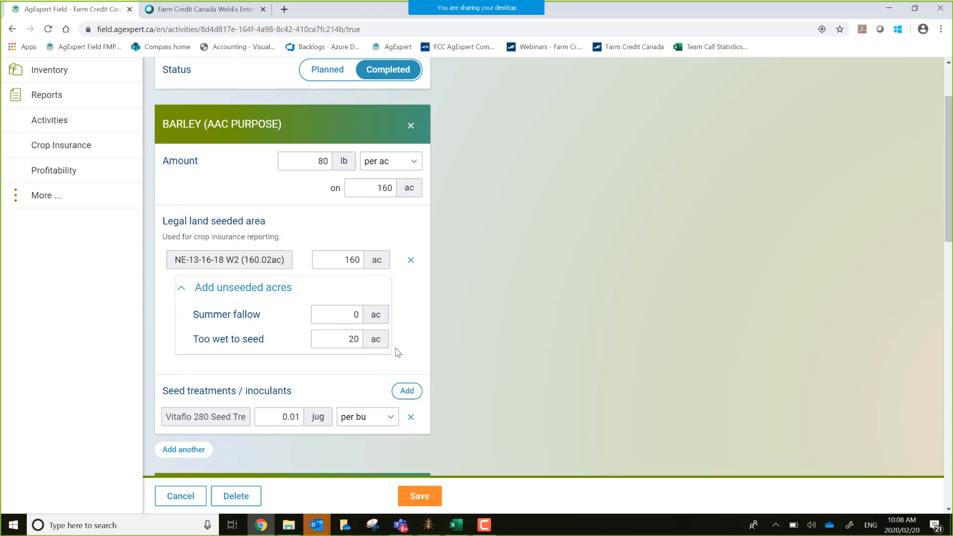
scroll(410, 348, "down", 2)
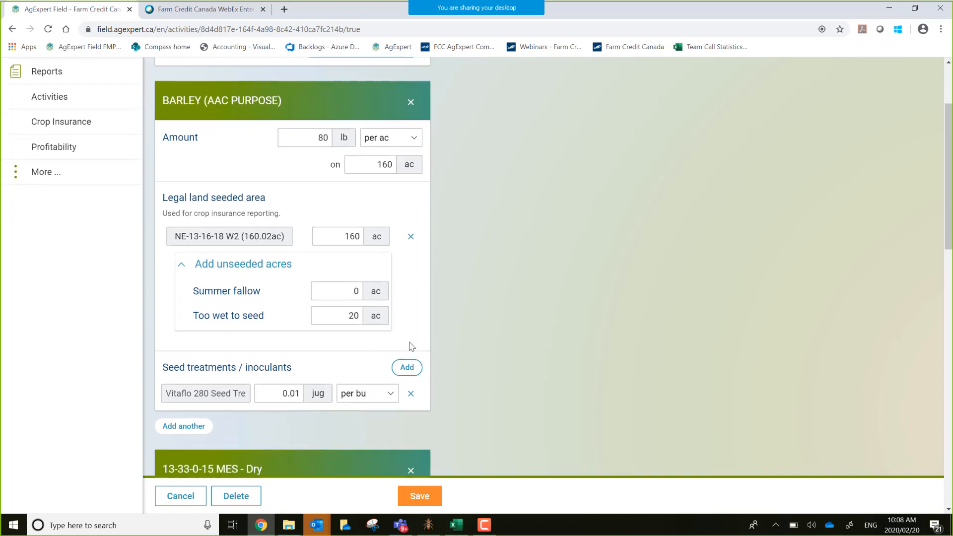
scroll(462, 377, "down", 3)
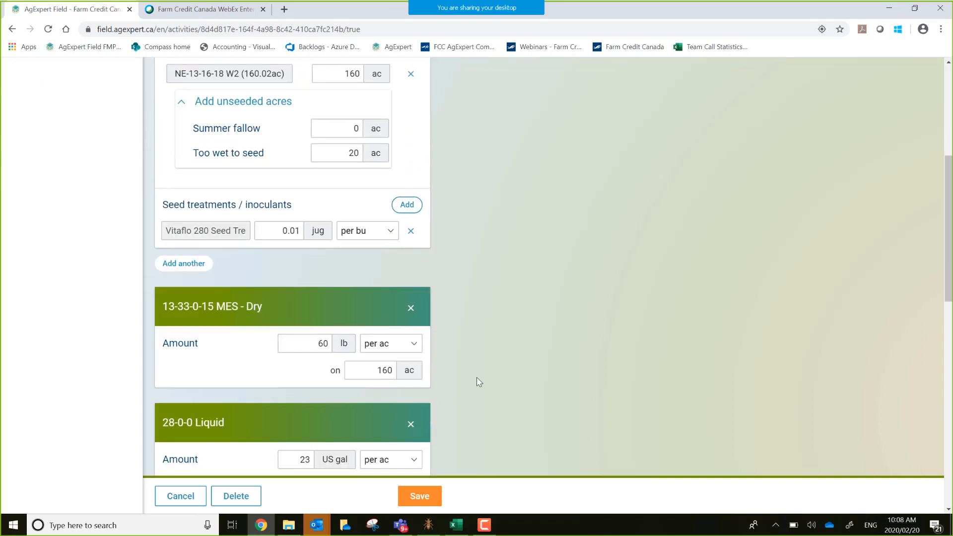
scroll(469, 387, "up", 1)
scroll(468, 383, "down", 2)
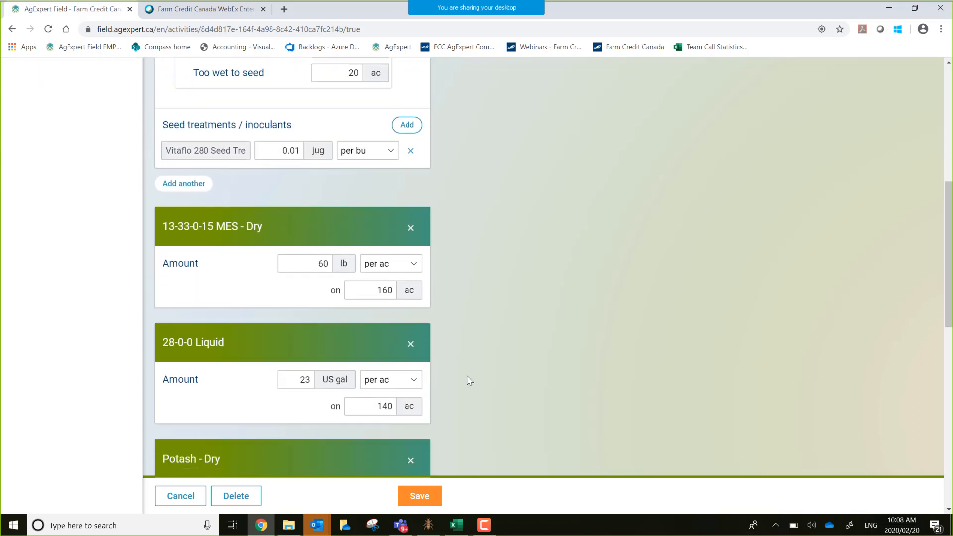
scroll(467, 375, "down", 1)
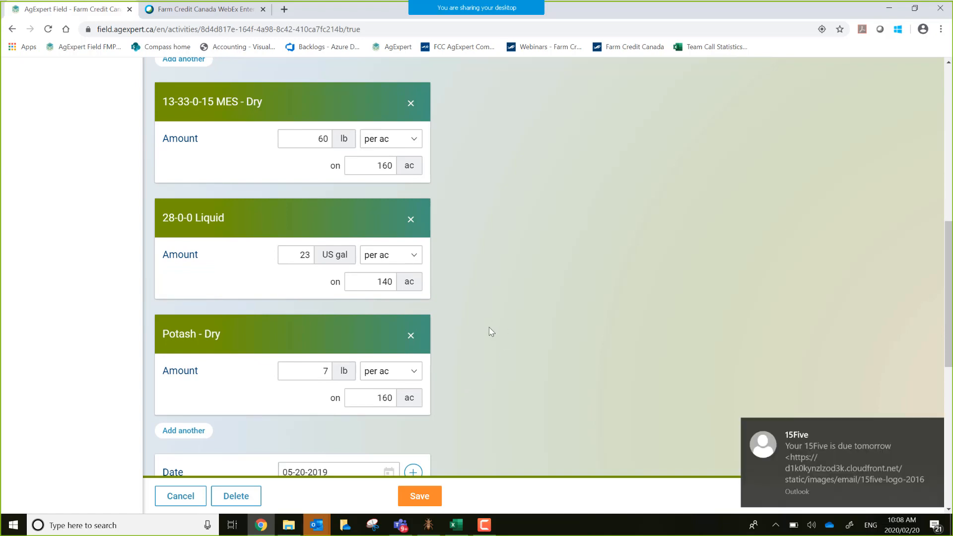
scroll(484, 330, "up", 4)
scroll(480, 328, "up", 6)
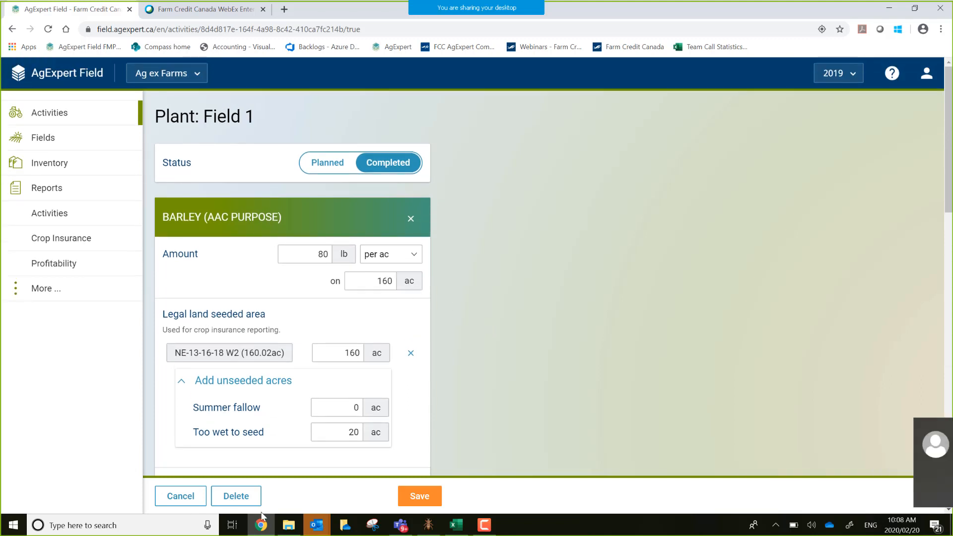
left_click(169, 498)
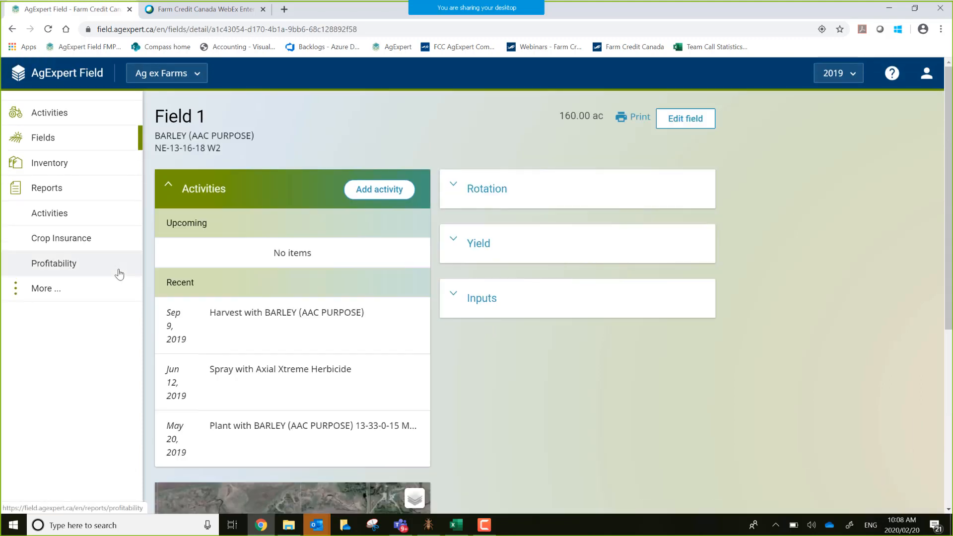
Step: Open the crop insurance Harvest production report, review fertilizer, products applied and yield per field, and close it
left_click(90, 240)
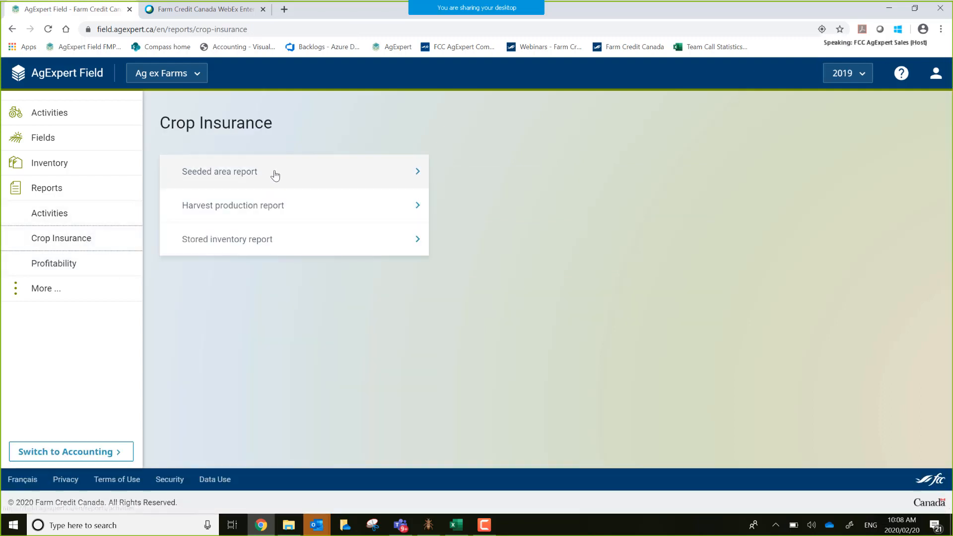
left_click(272, 209)
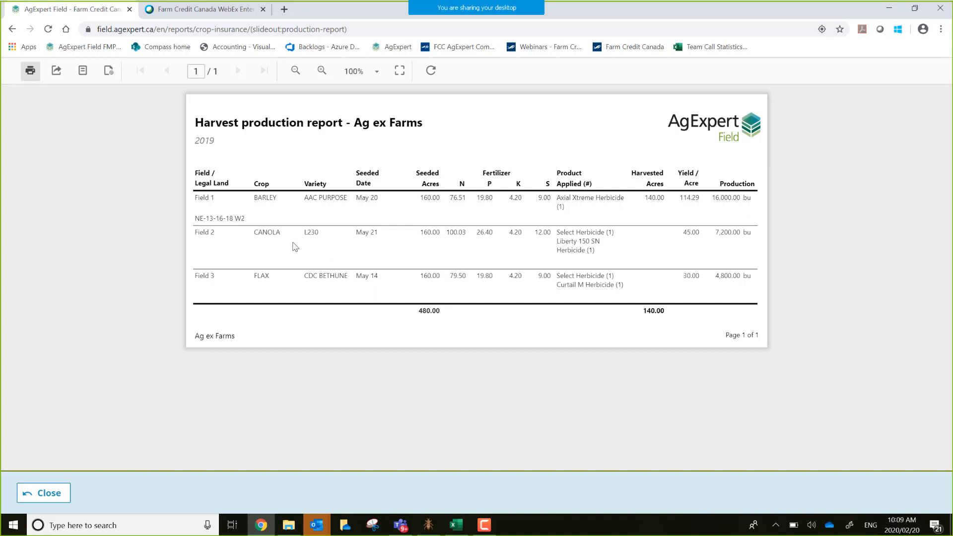
left_click(45, 492)
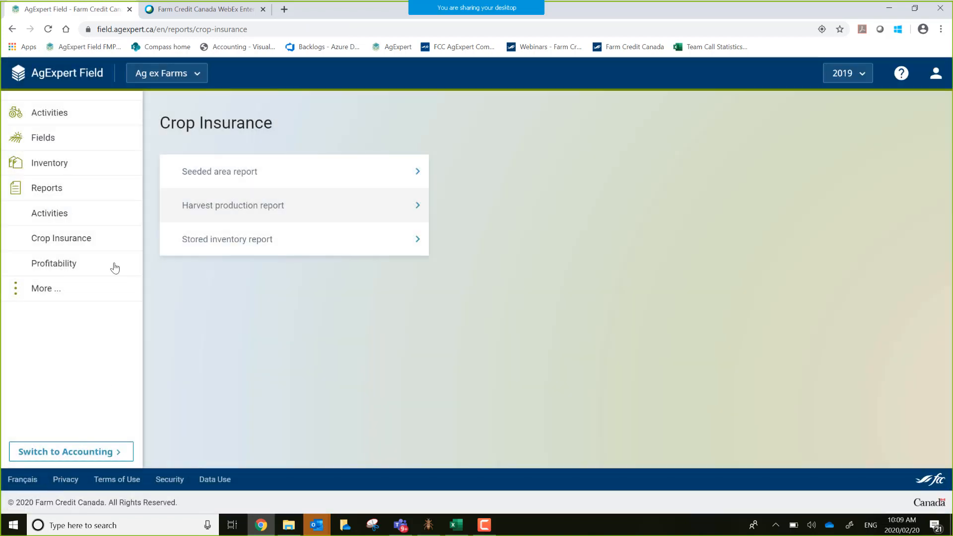
Step: Open the crop insurance Stored inventory report, highlight the canola row with its contract details, and close the report
left_click(407, 242)
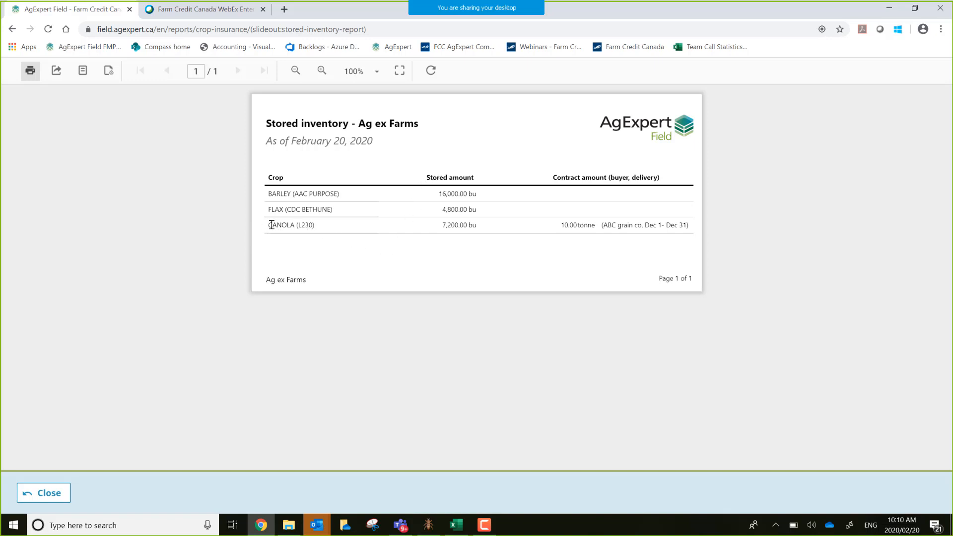
left_click_drag(271, 226, 691, 269)
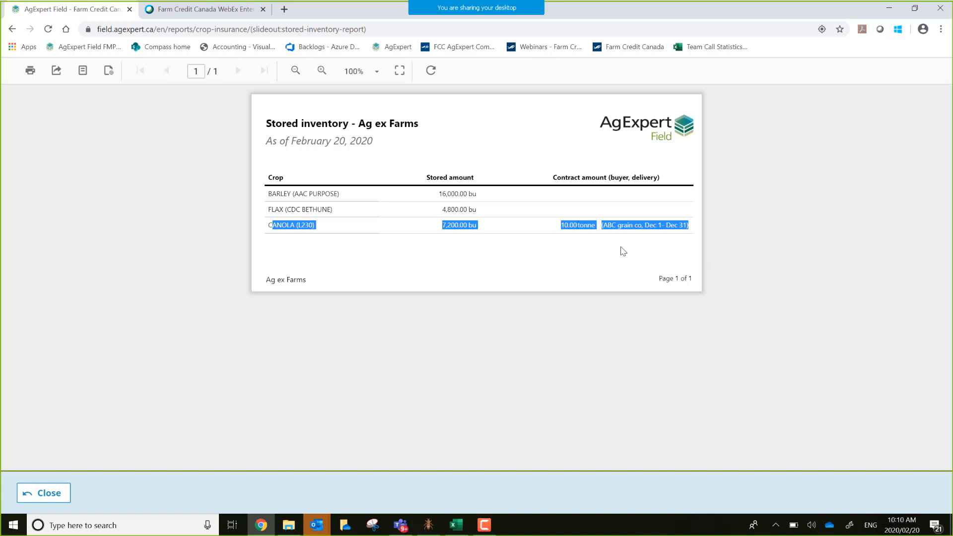
left_click(34, 496)
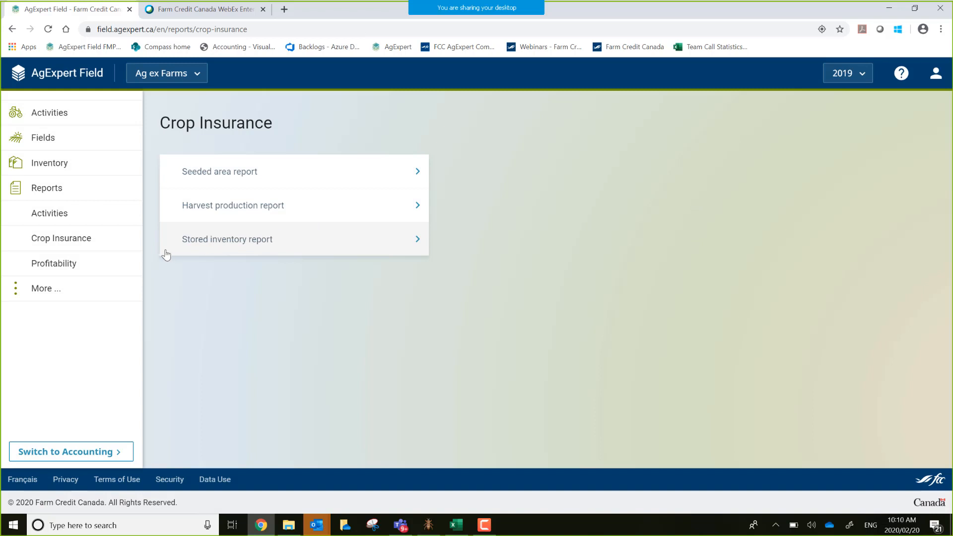
Step: Open the Profitability report and look through the available field filter choices without changing the selection
left_click(81, 268)
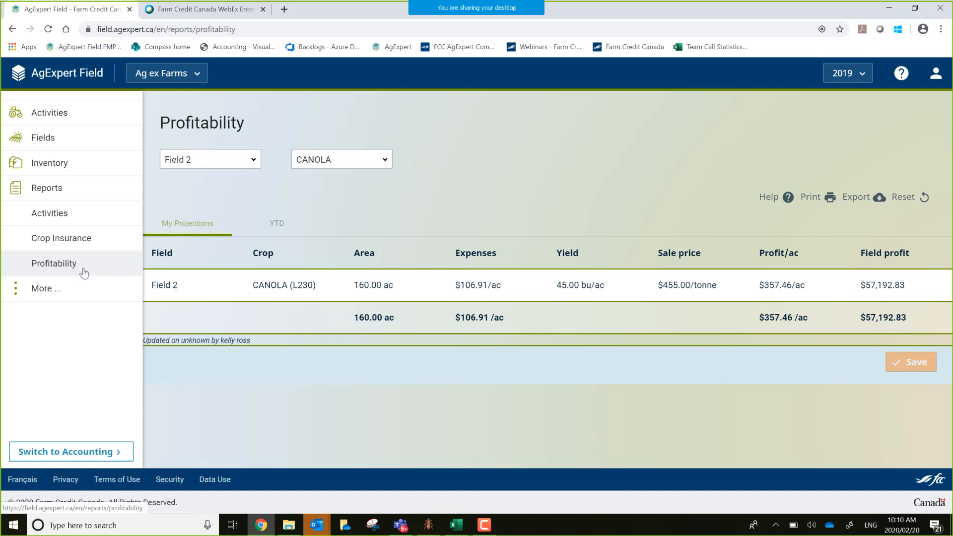
left_click(250, 158)
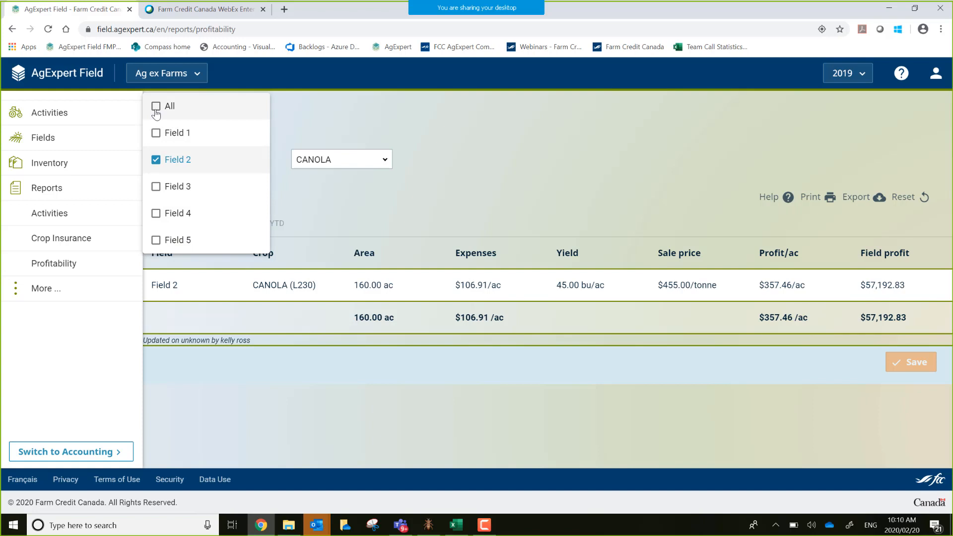
left_click(341, 124)
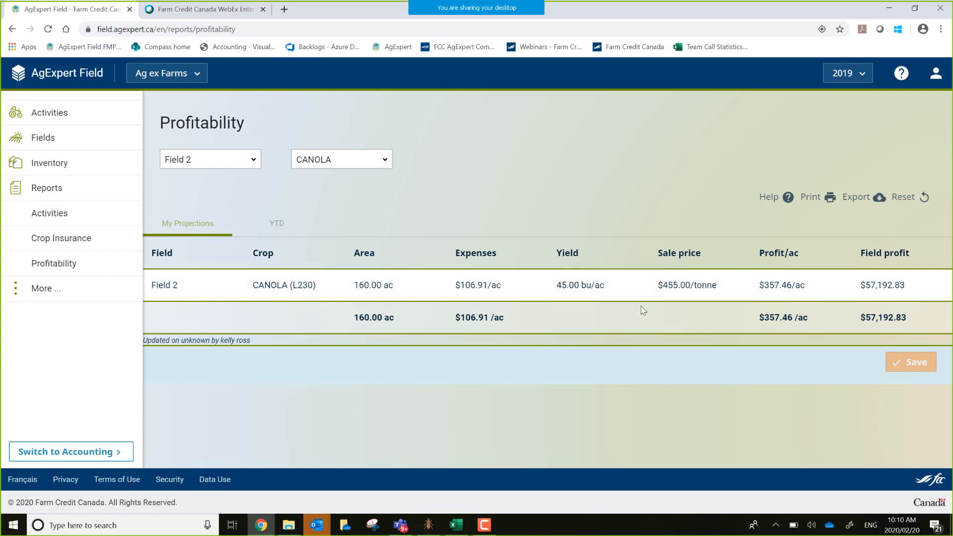
Step: Check which of Field 2's canola projection values are editable, and view its year-to-date profitability
left_click(673, 283)
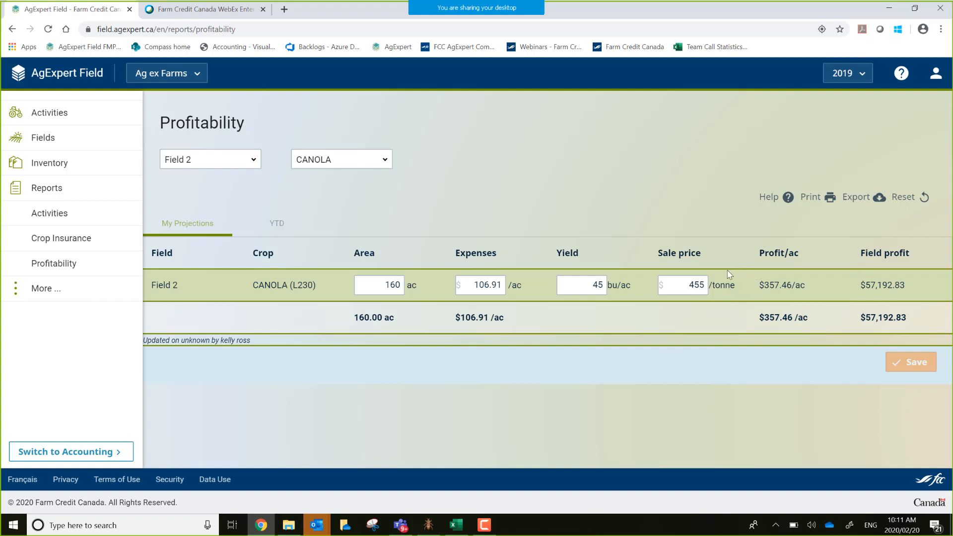
left_click(402, 197)
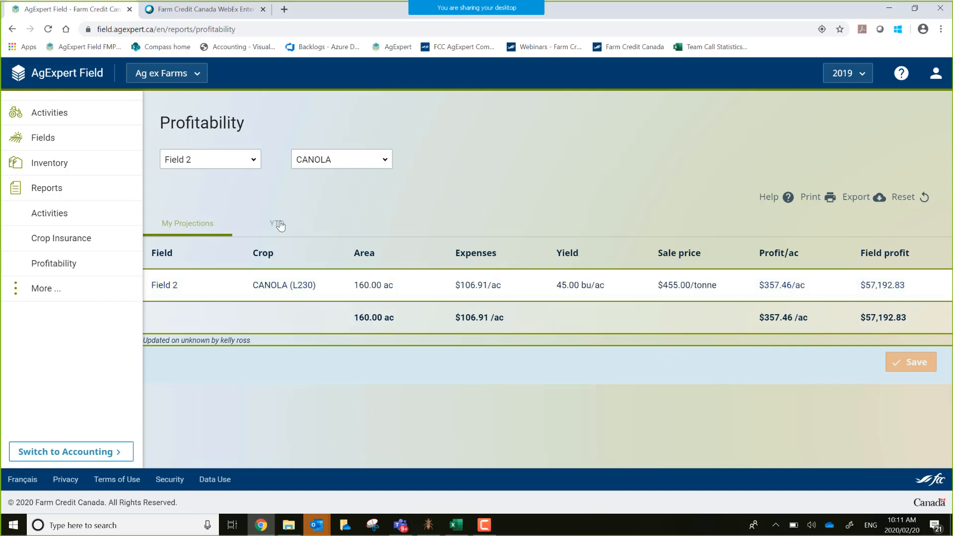
left_click(278, 224)
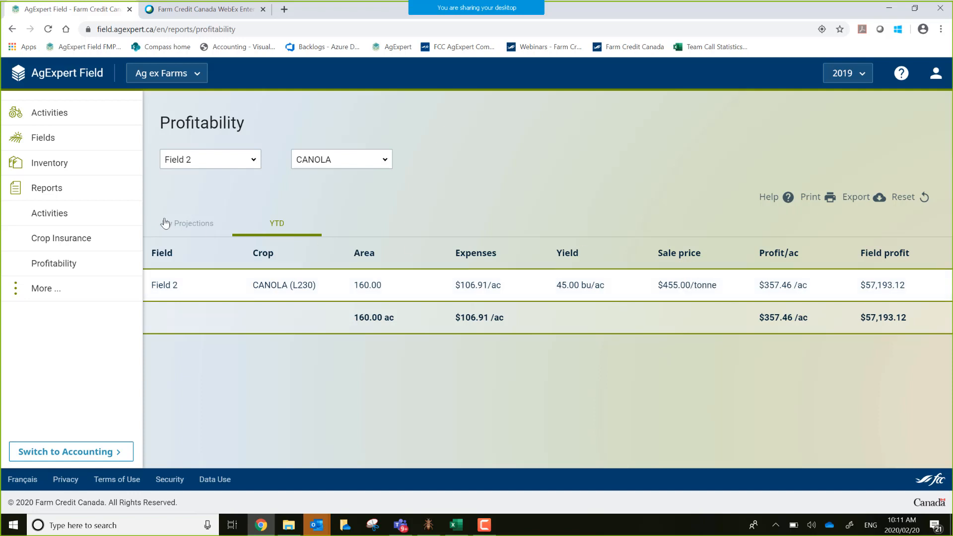
Step: Set Field 2's canola sale price to $400 per tonne in My Projections
left_click(183, 225)
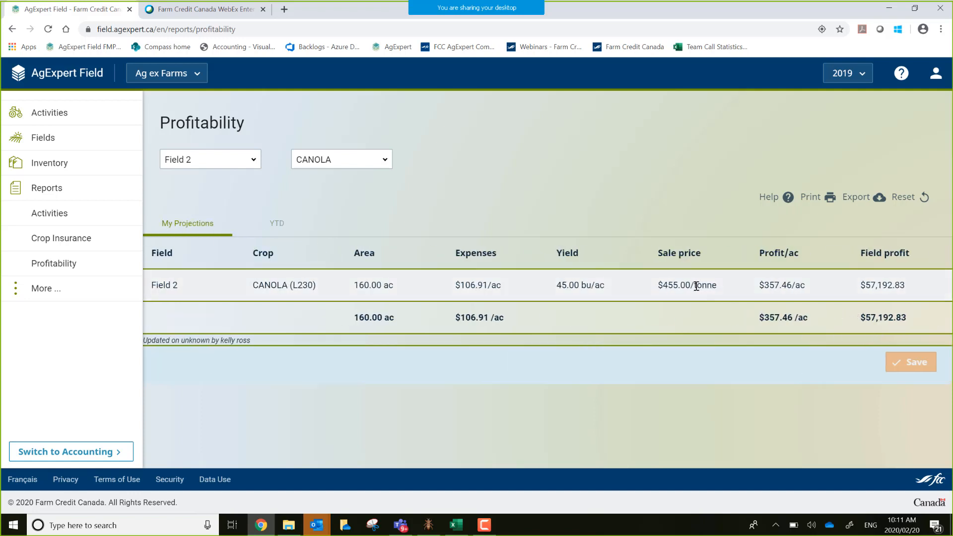
left_click(651, 292)
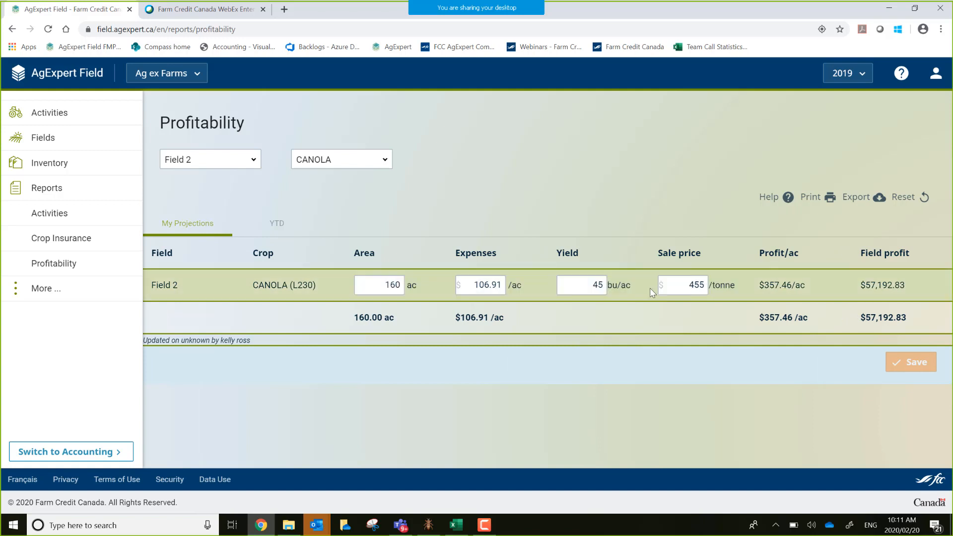
left_click(681, 285)
left_click_drag(749, 286, 759, 285)
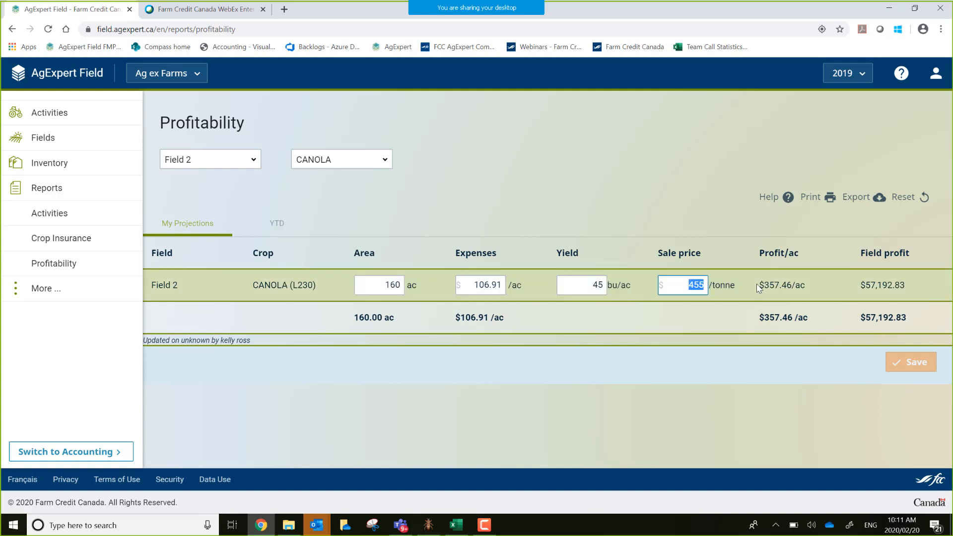
type("400")
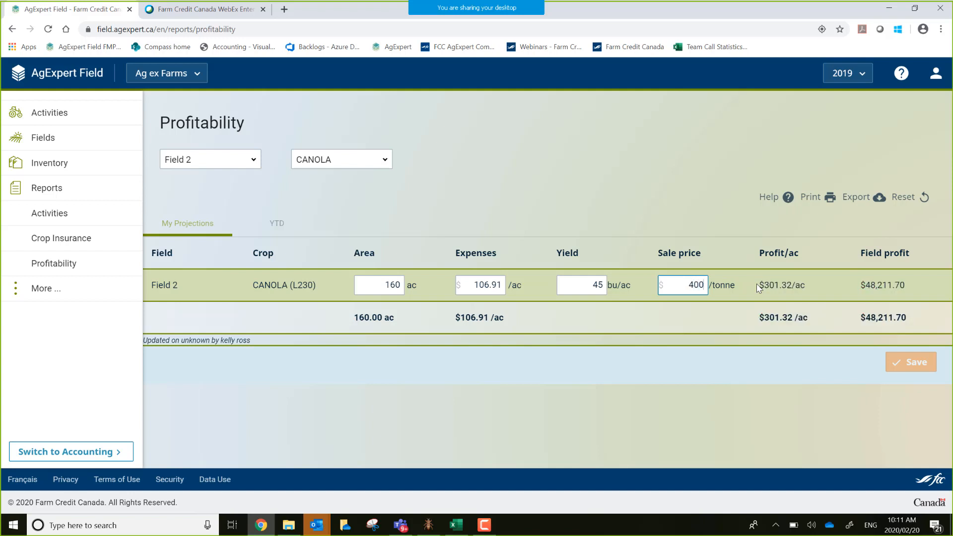
key("Tab")
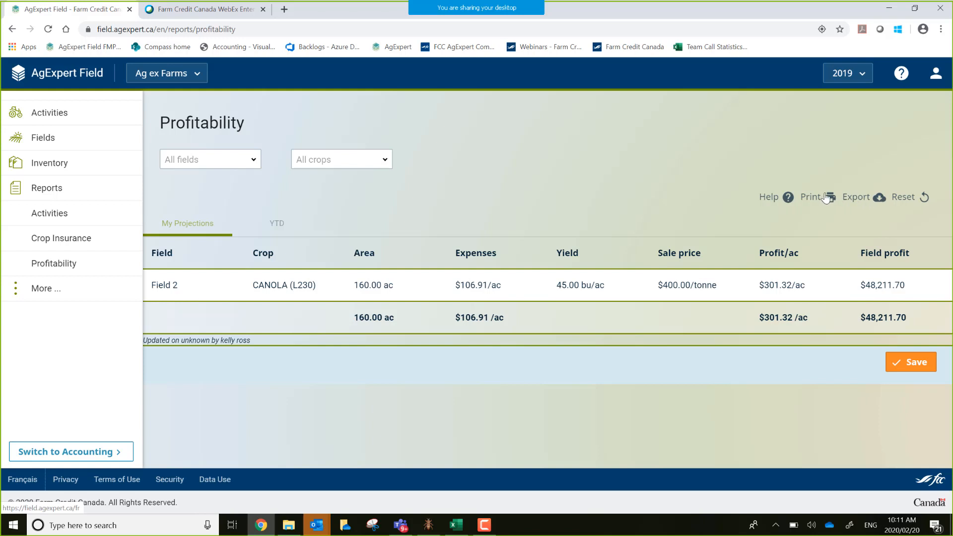
Step: Filter the Profitability report to all fields and all crops, and view its year-to-date figures
left_click(254, 164)
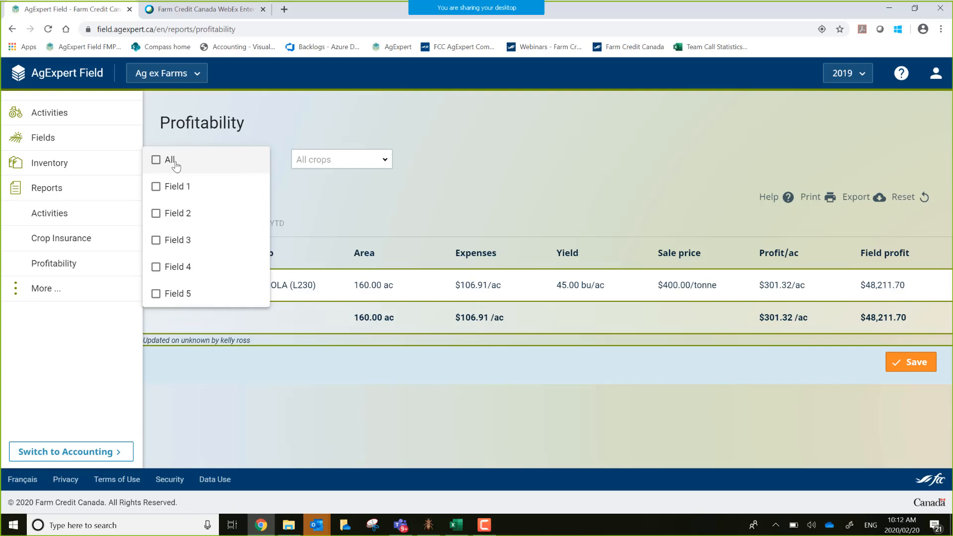
left_click(156, 160)
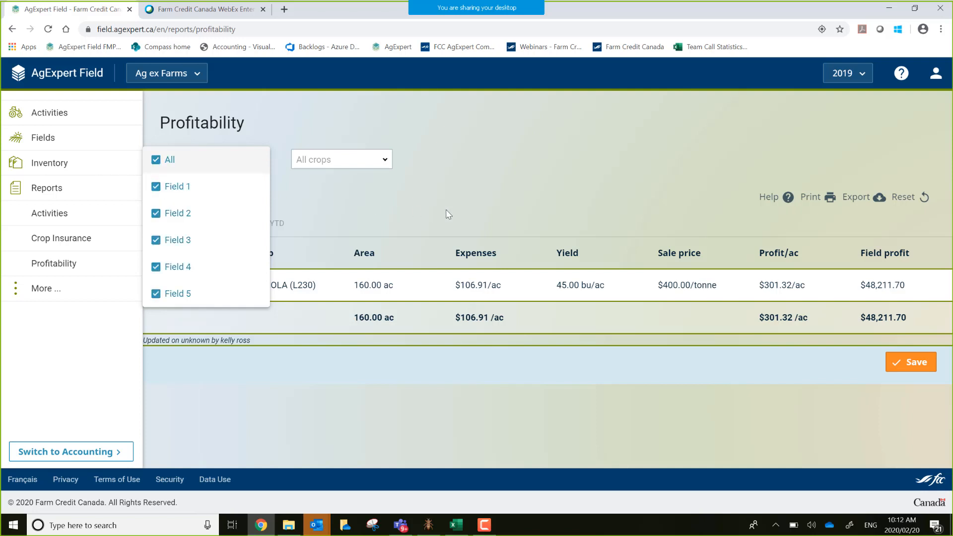
left_click(477, 195)
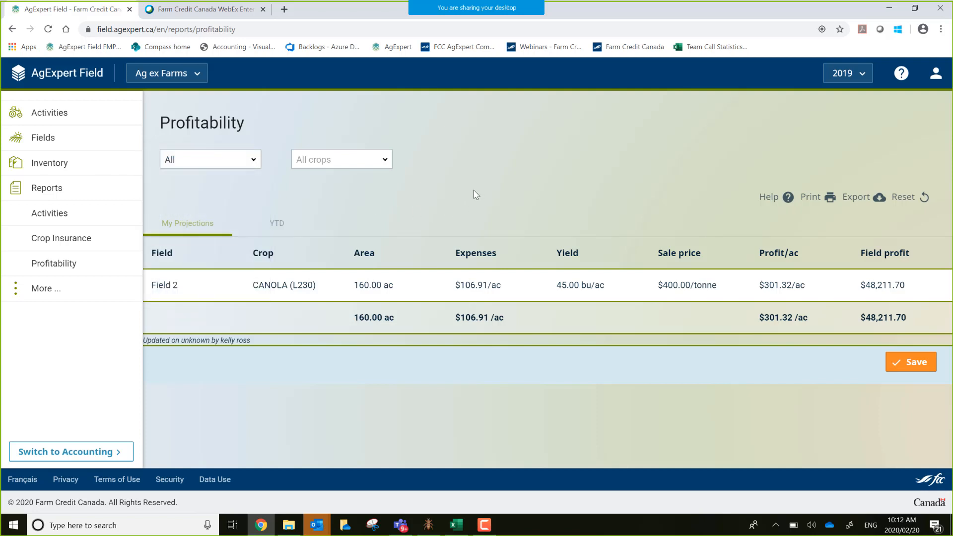
left_click(385, 159)
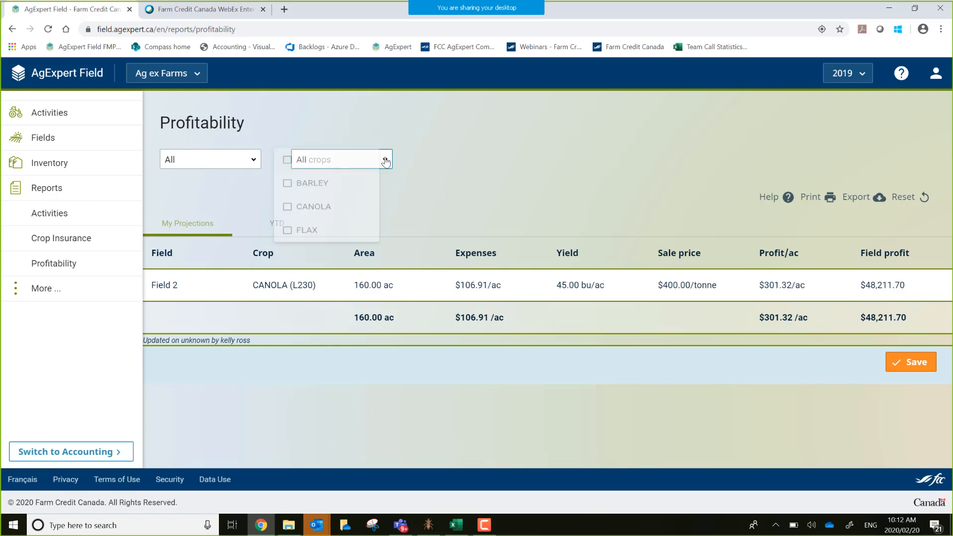
left_click(454, 166)
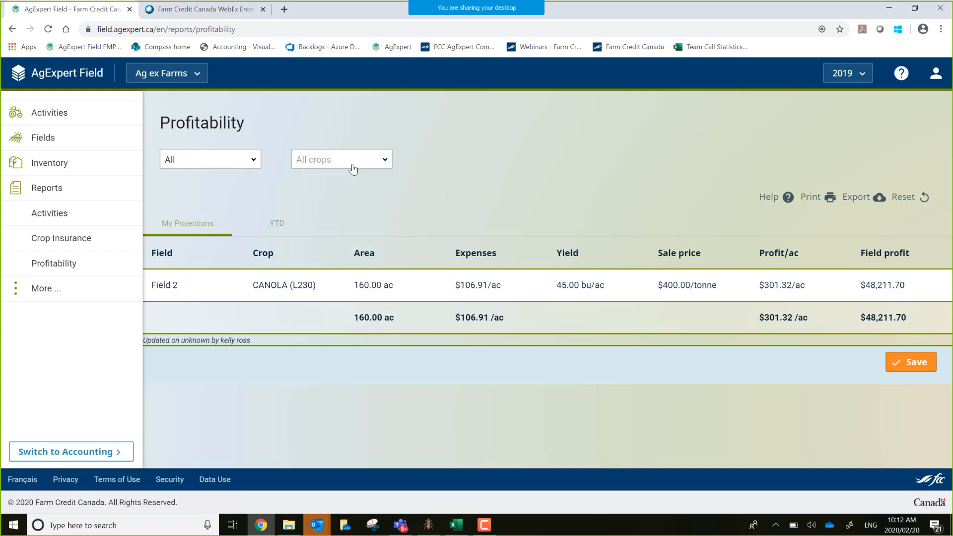
left_click(388, 163)
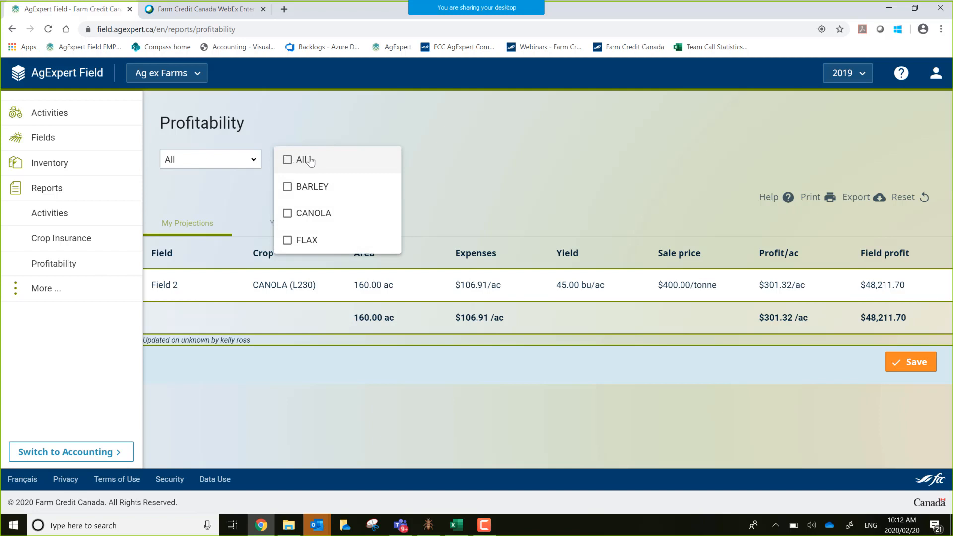
left_click(305, 160)
left_click(467, 176)
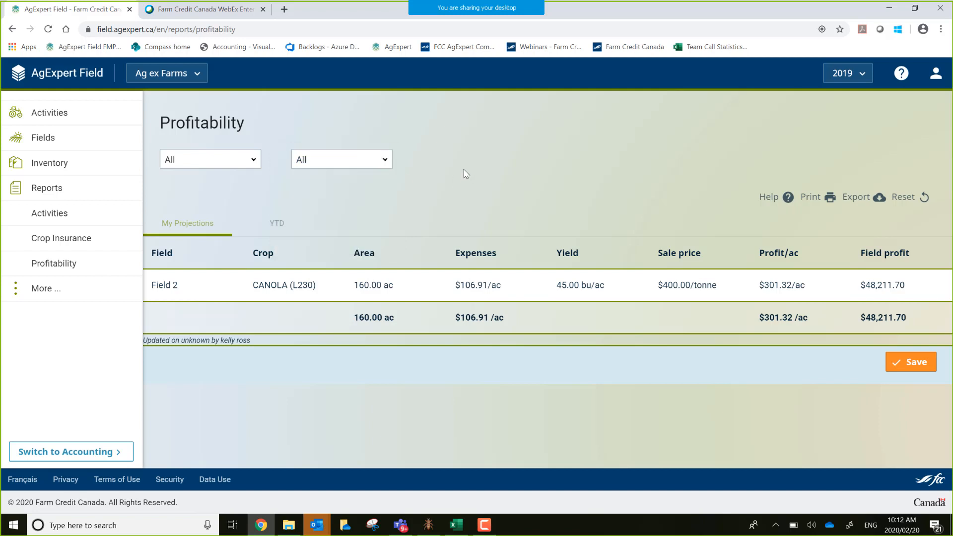
left_click(282, 223)
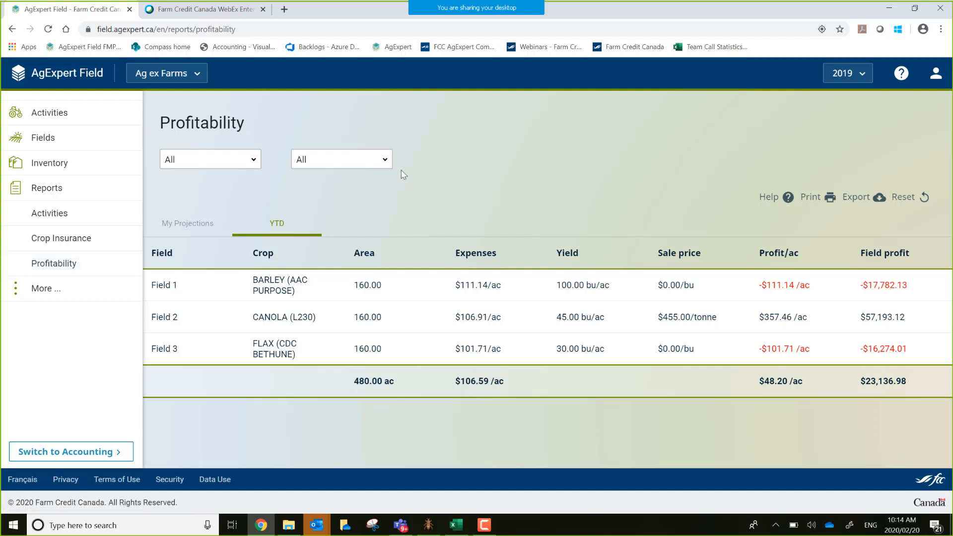
Step: Return to the 2019 Fields overview and display the available help and support options
left_click(70, 132)
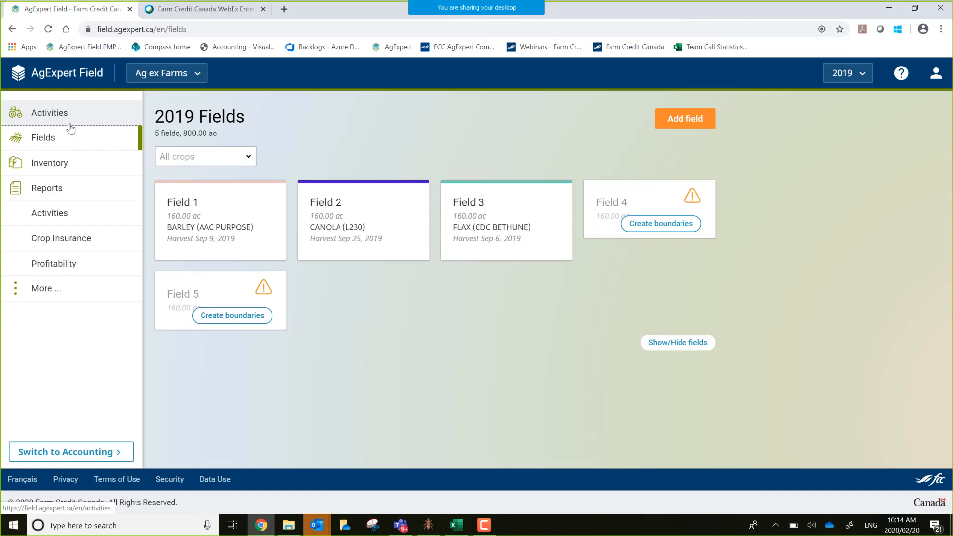
left_click(901, 74)
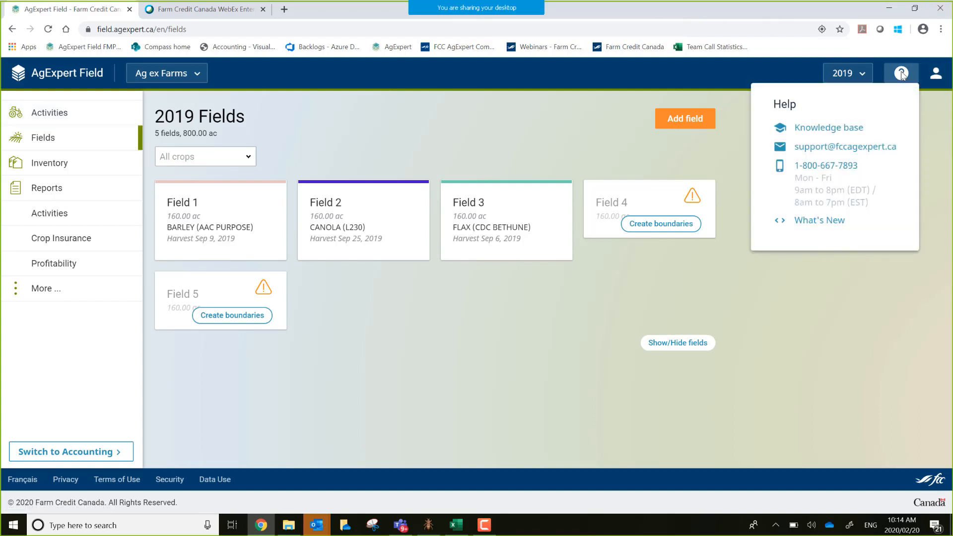